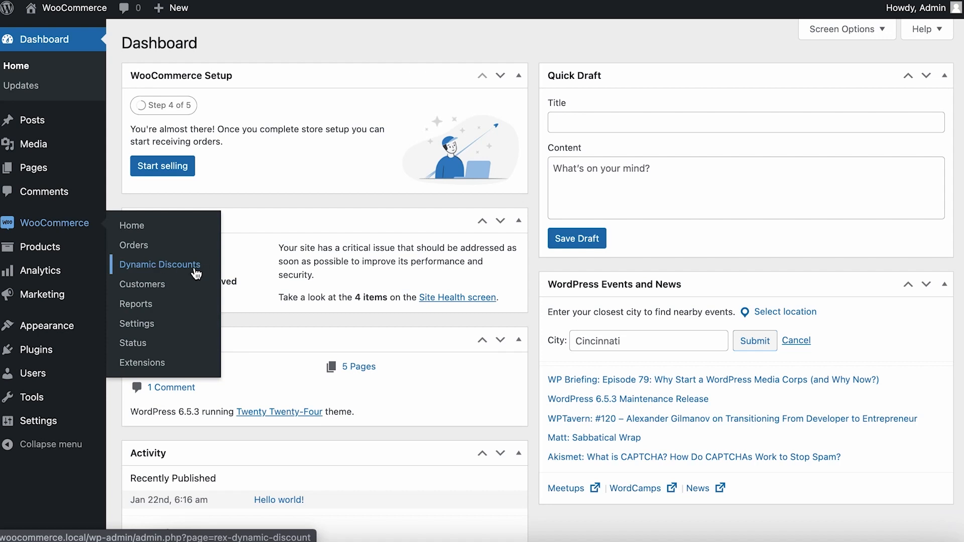
Open Dynamic Discounts, look over its License Manager page, and return to the discount list.
left_click(195, 267)
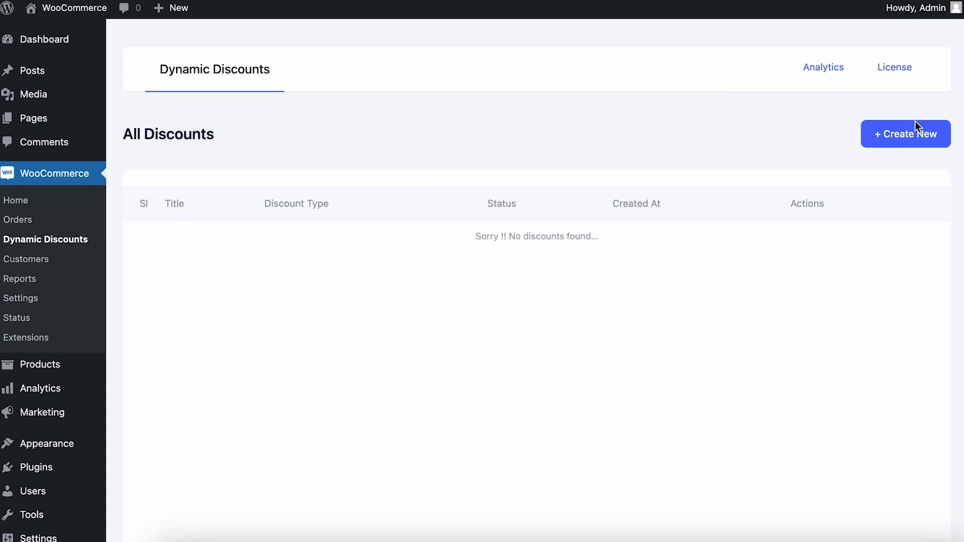
left_click(898, 69)
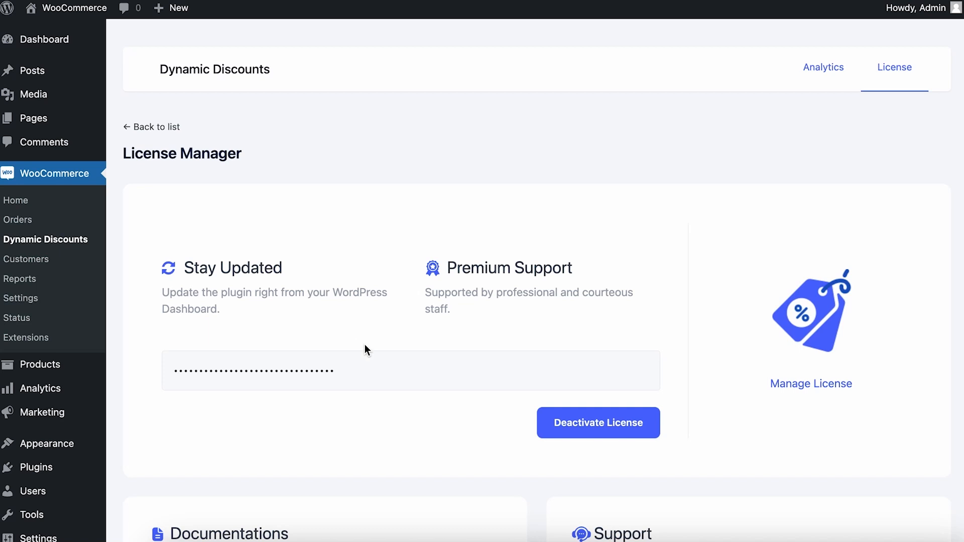
scroll(365, 345, "down", 4)
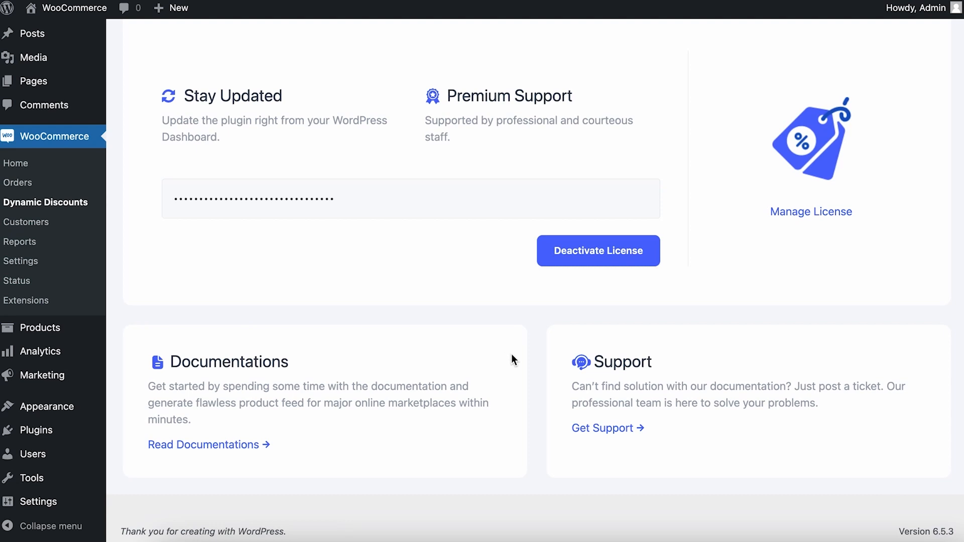
scroll(511, 354, "up", 5)
left_click(161, 128)
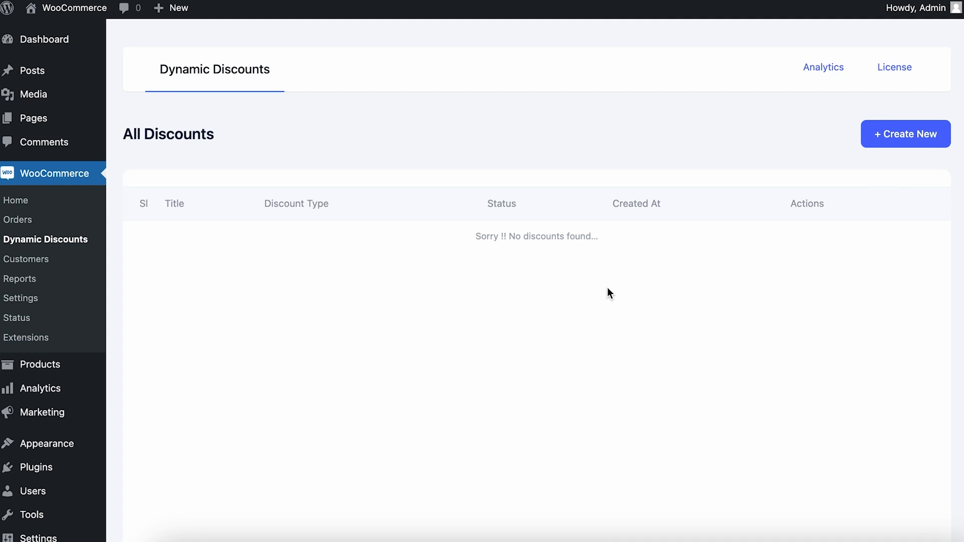
Start a new discount and set its type to Product Base Discount.
left_click(896, 134)
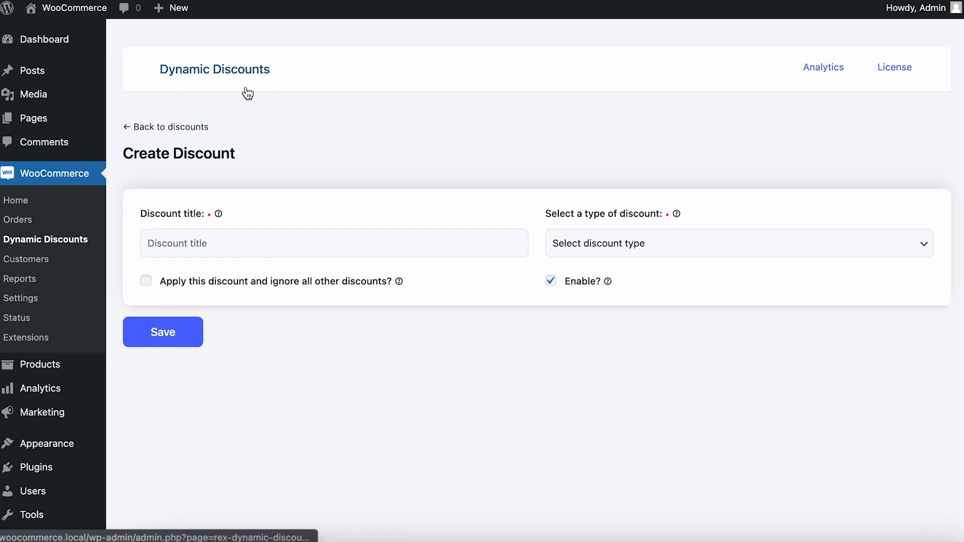
left_click(798, 254)
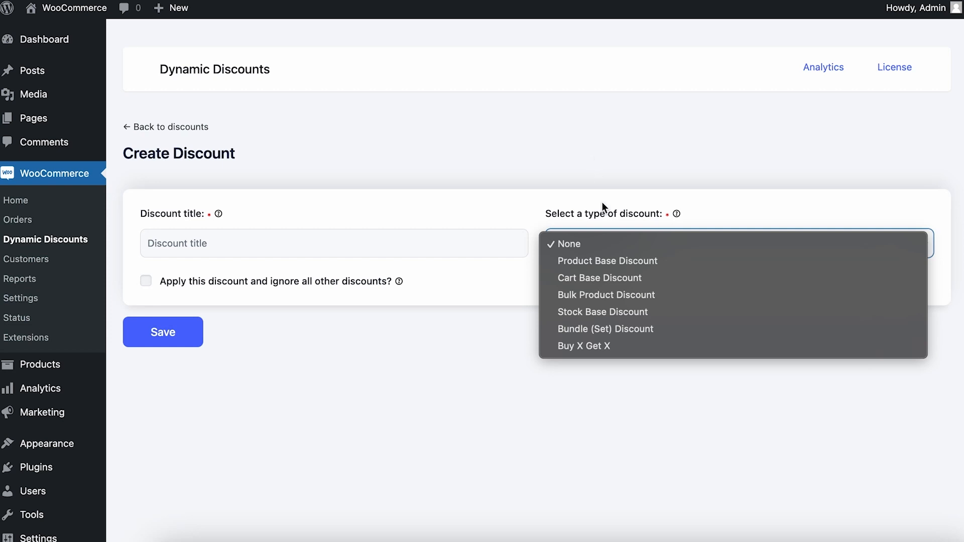
left_click(612, 262)
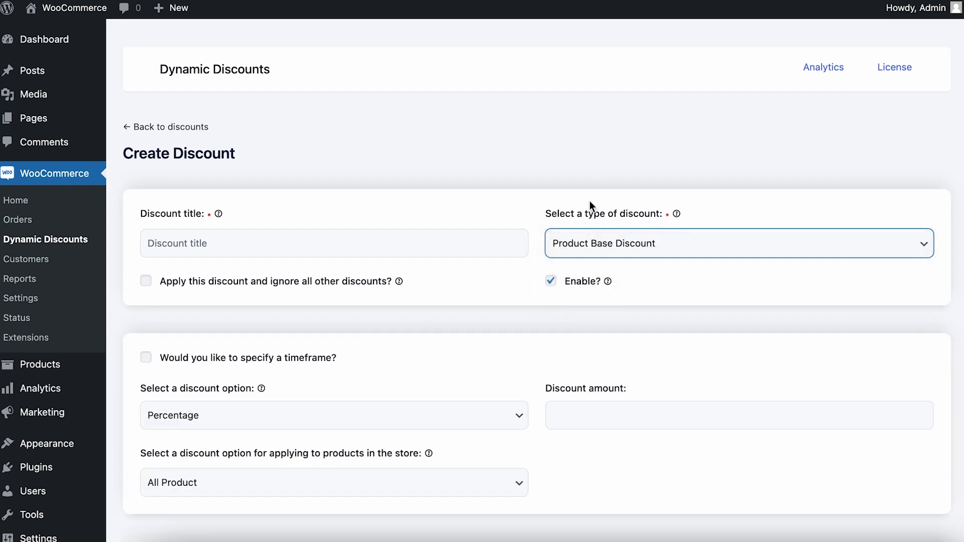
Try the product scopes Specific Products and Category for the discount, leaving the discount option on Percentage.
scroll(589, 205, "down", 3)
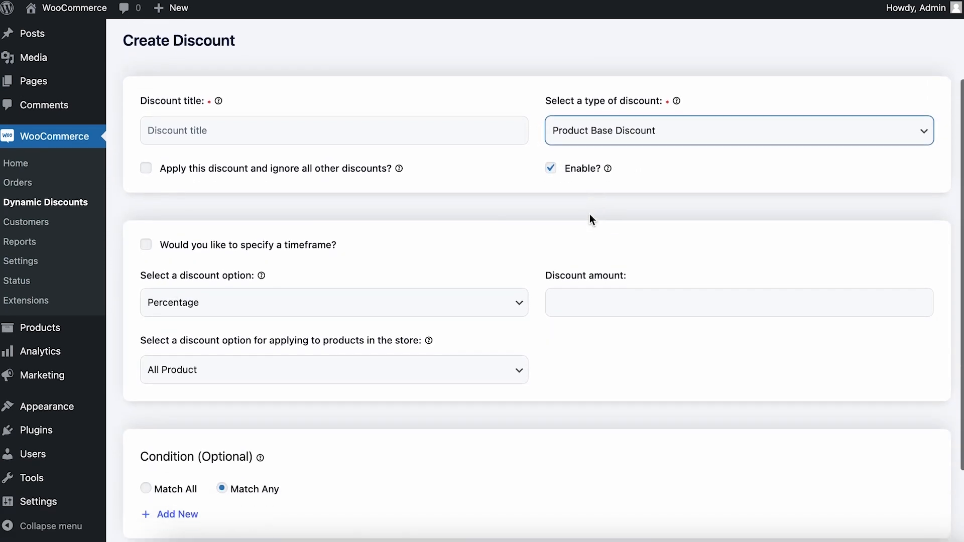
left_click(508, 307)
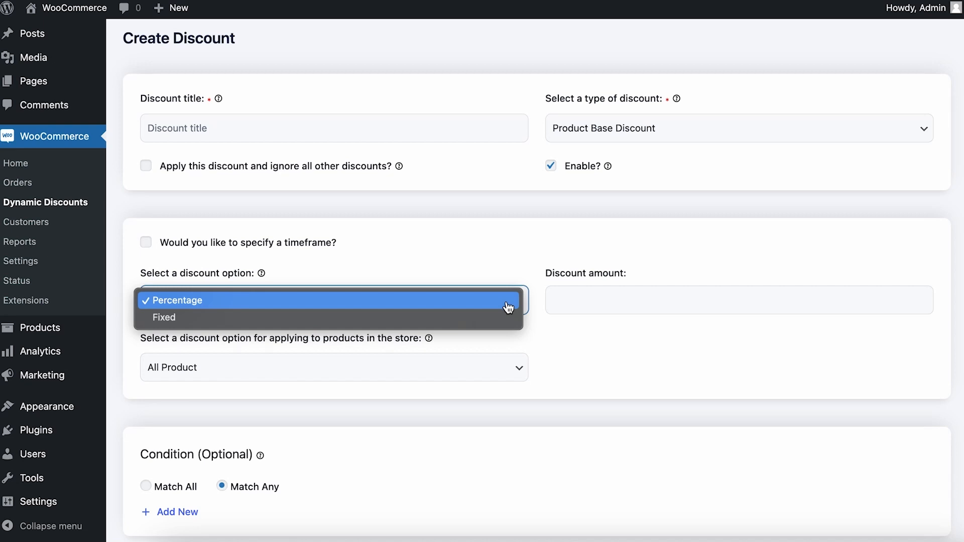
left_click(645, 343)
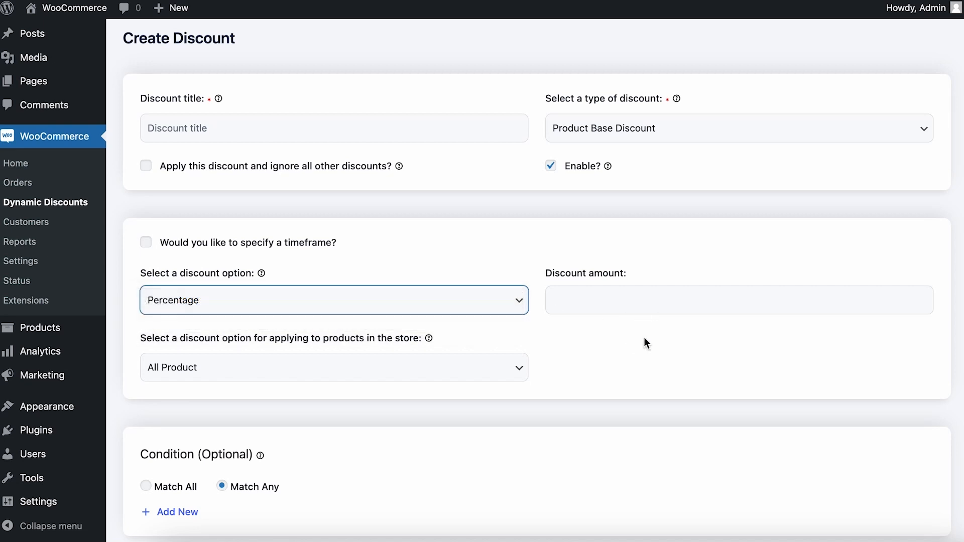
left_click(477, 384)
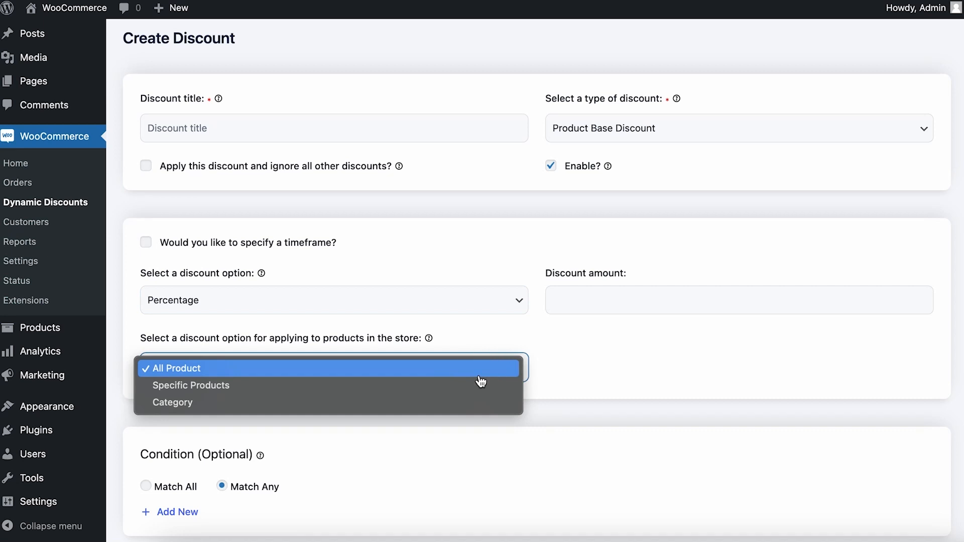
left_click(471, 388)
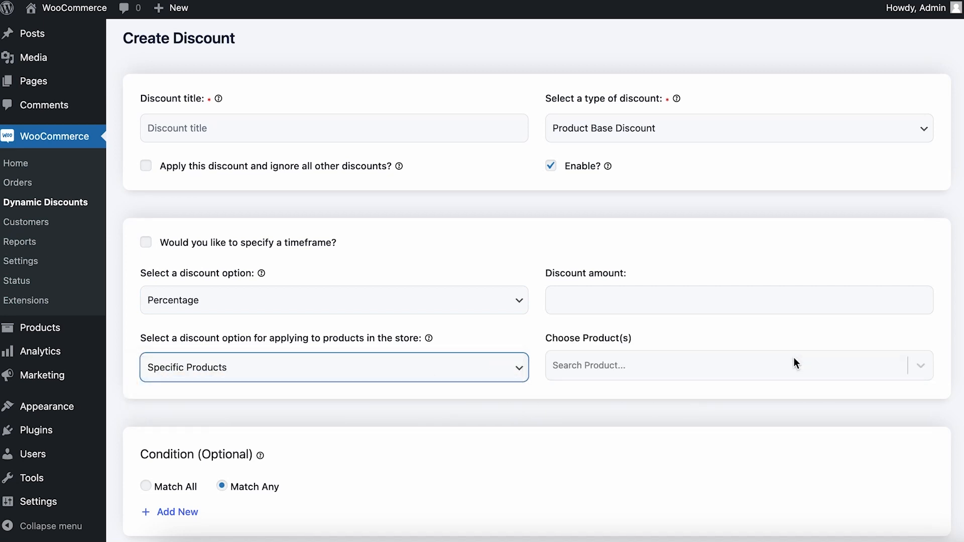
left_click(448, 382)
left_click(435, 387)
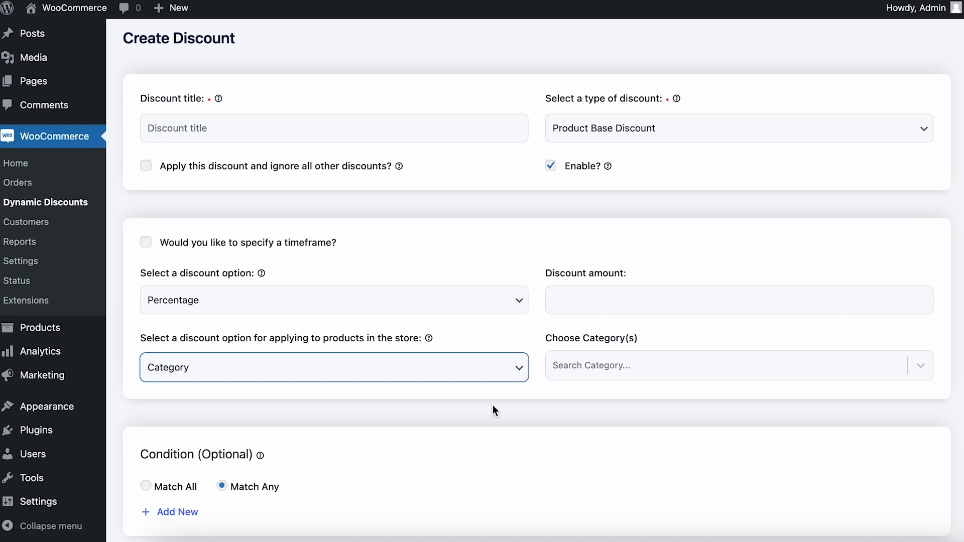
Set the product-based discount to a percentage with a discount amount of 20.
left_click(451, 308)
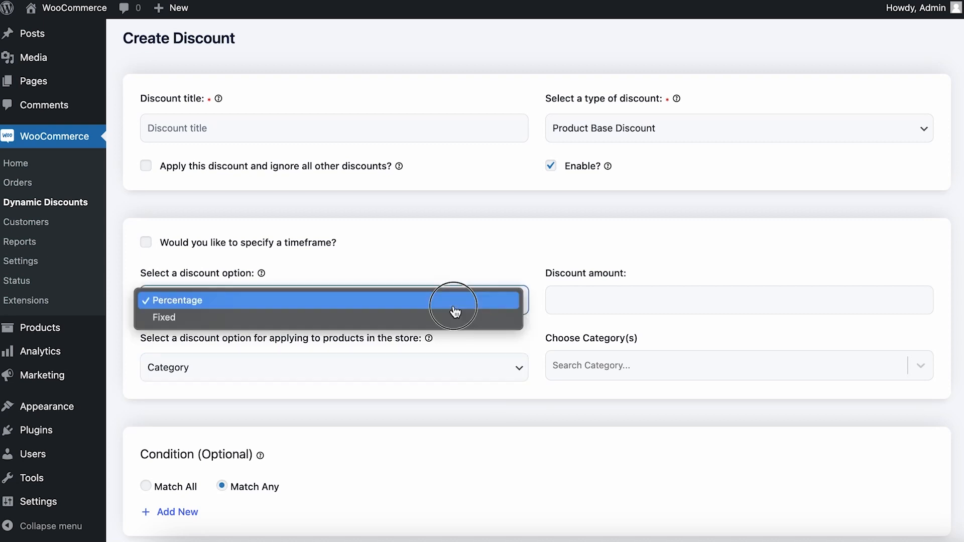
left_click(454, 304)
left_click(618, 300)
type("20")
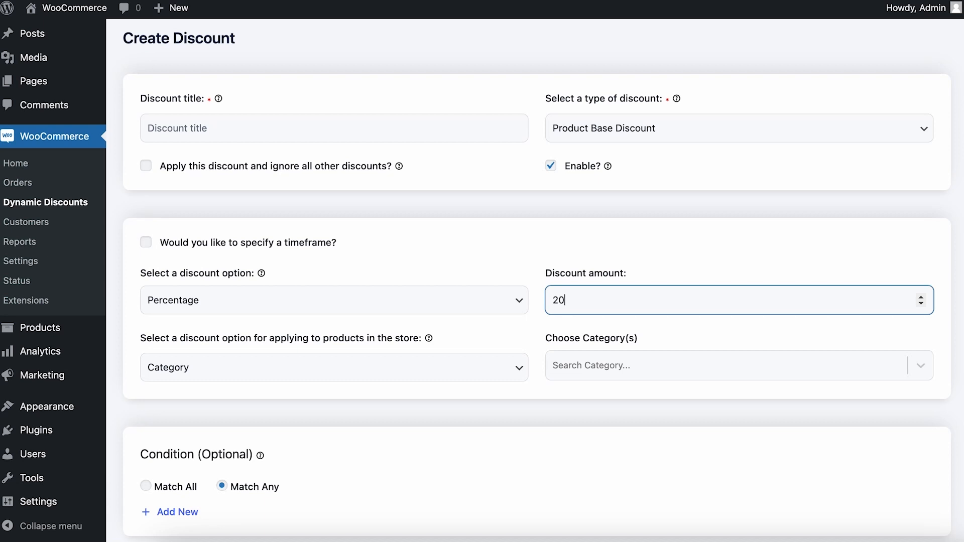
left_click(692, 236)
Try choosing the Clothing category for the discount, and remove it again.
left_click(595, 367)
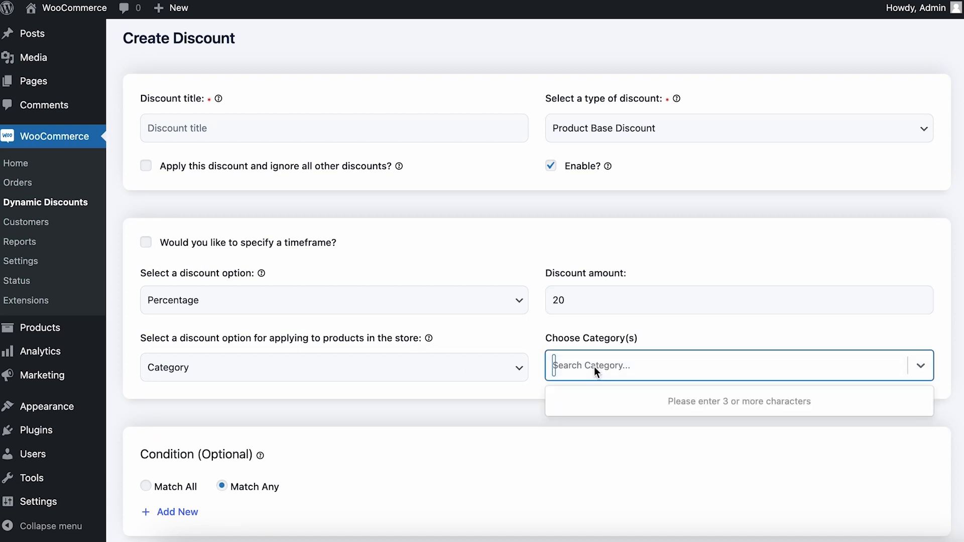
type("clo")
key("Return")
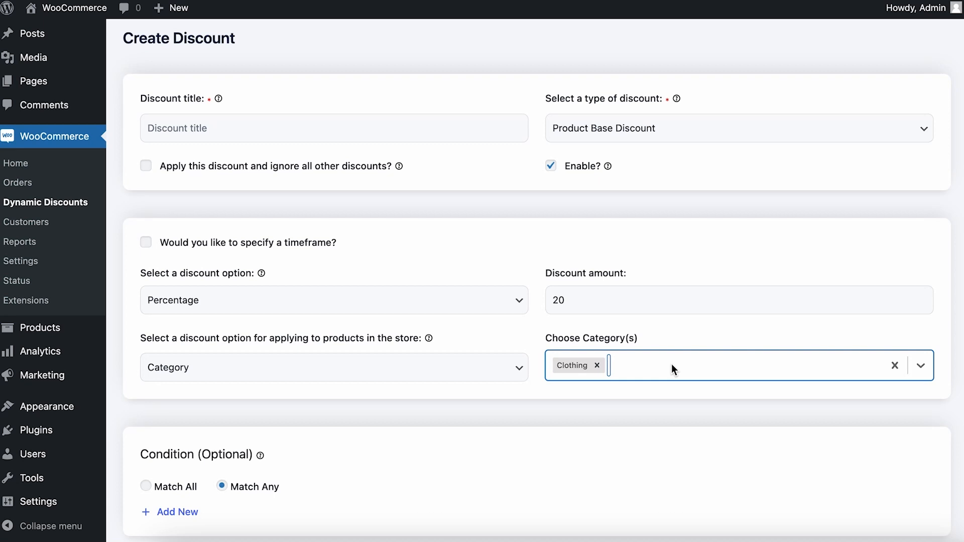
left_click(596, 365)
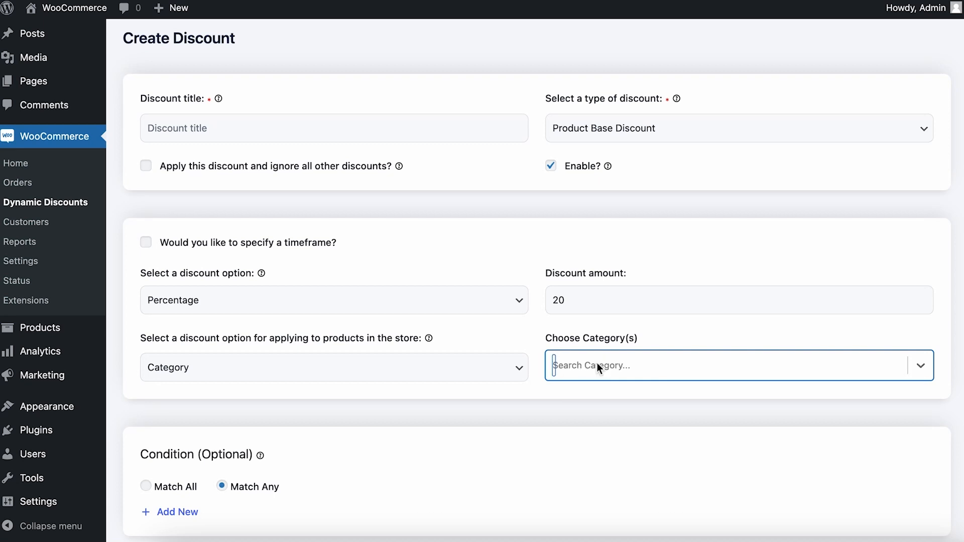
Change the discount type to Cart Base Discount and apply it to All Product.
left_click(738, 128)
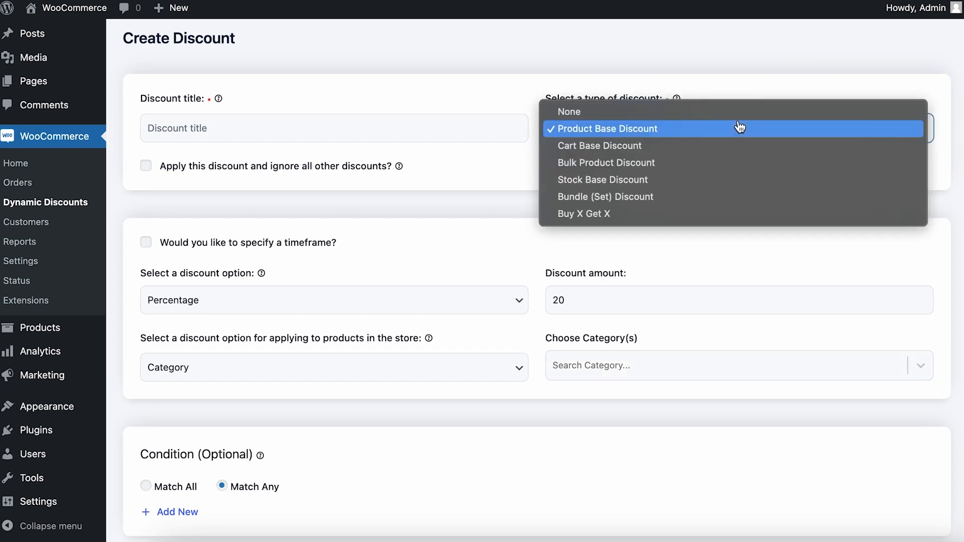
left_click(736, 146)
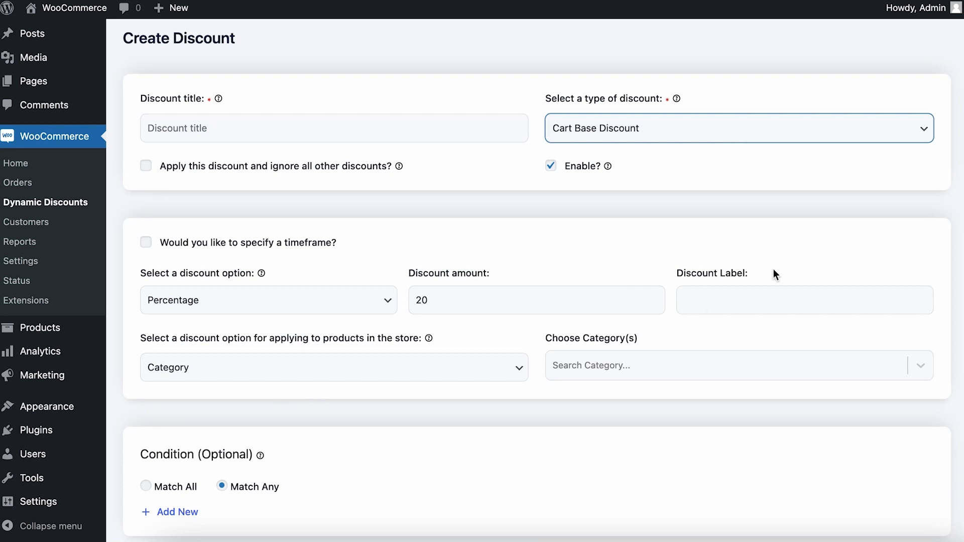
left_click(438, 375)
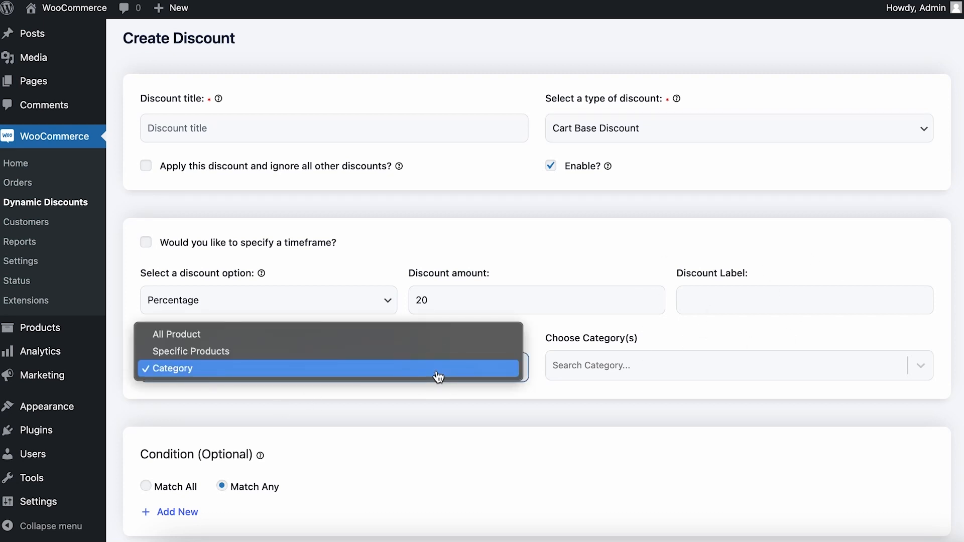
left_click(427, 336)
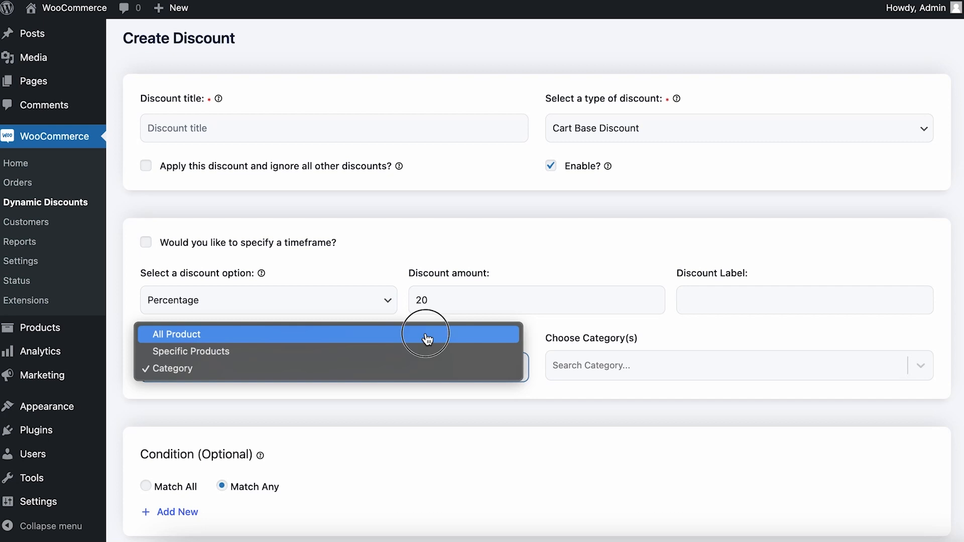
Change the discount type to Bulk Product Discount and keep it applied to All Product.
left_click(646, 128)
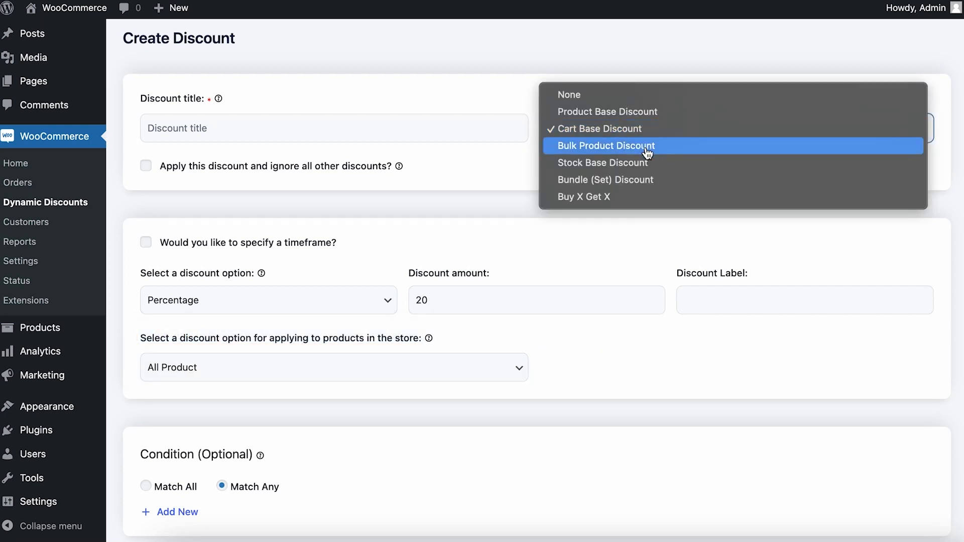
left_click(647, 148)
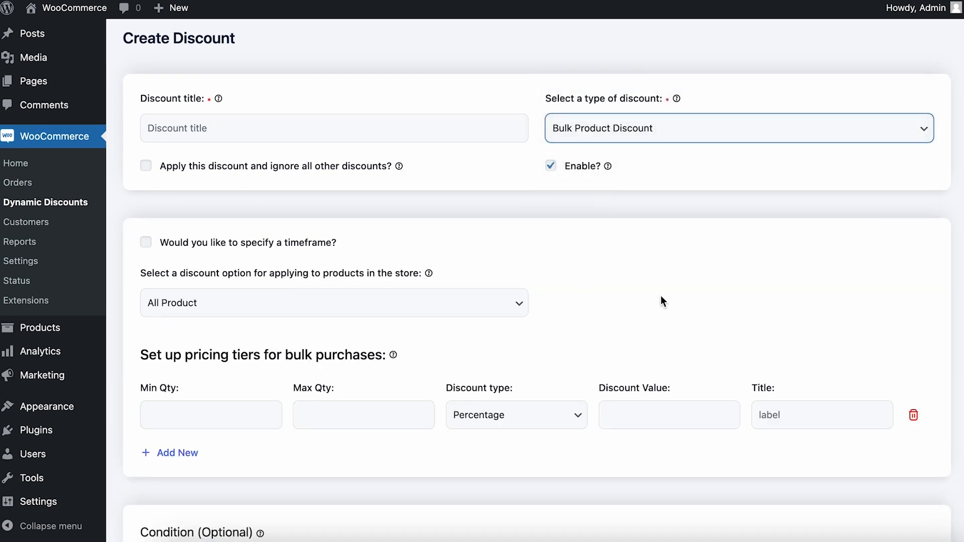
left_click(194, 409)
left_click(317, 420)
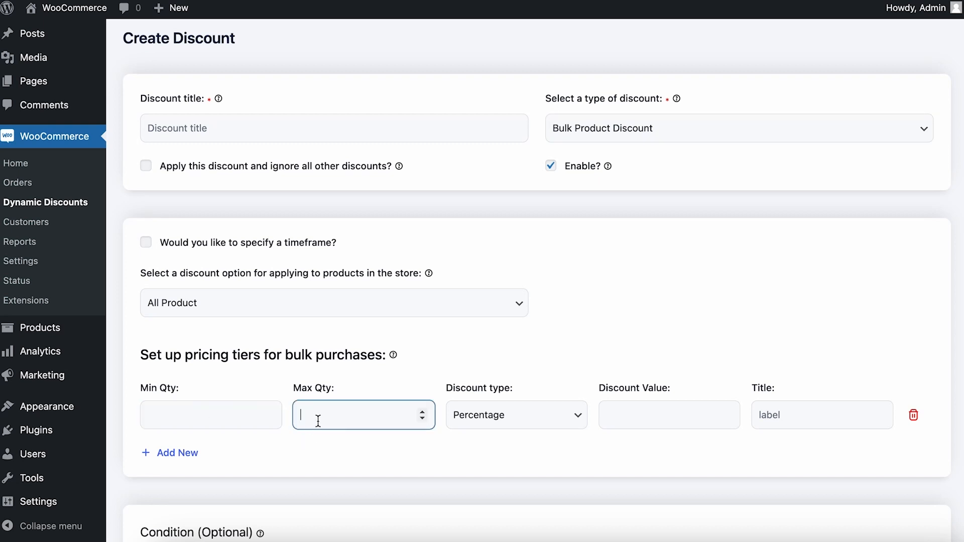
left_click(251, 306)
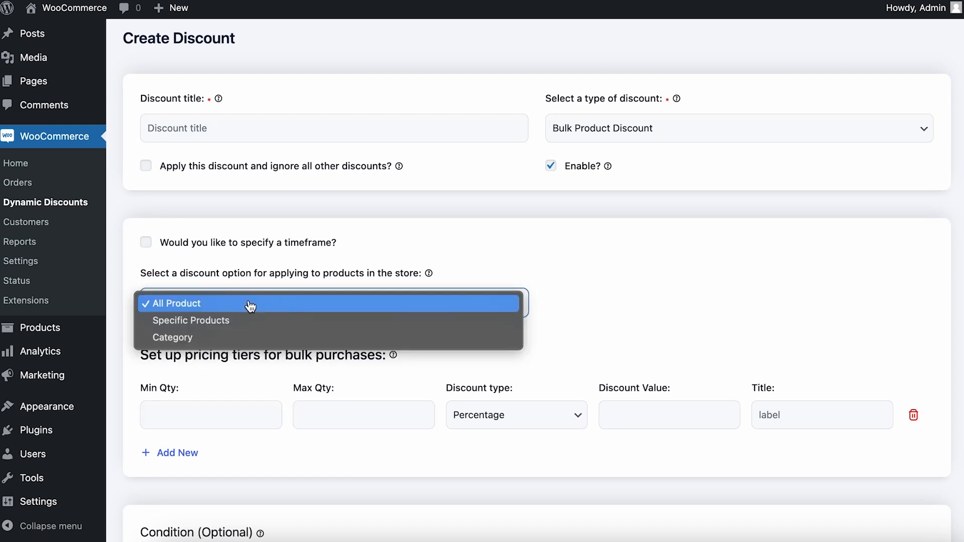
left_click(720, 289)
Set up a bulk pricing tier with minimum quantity 5, maximum quantity 10, and a percentage discount value of 10.
left_click(201, 418)
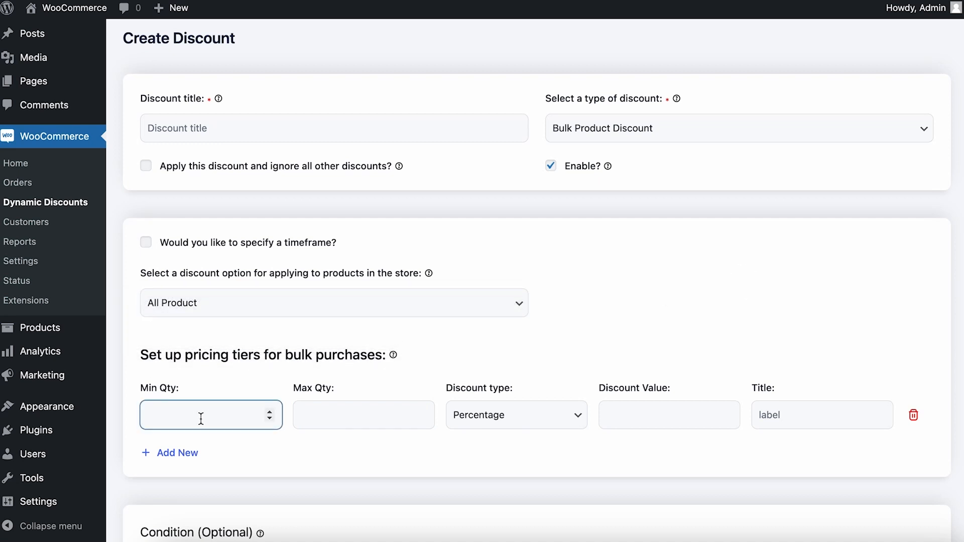
type("5")
left_click(358, 421)
type("10")
left_click(596, 353)
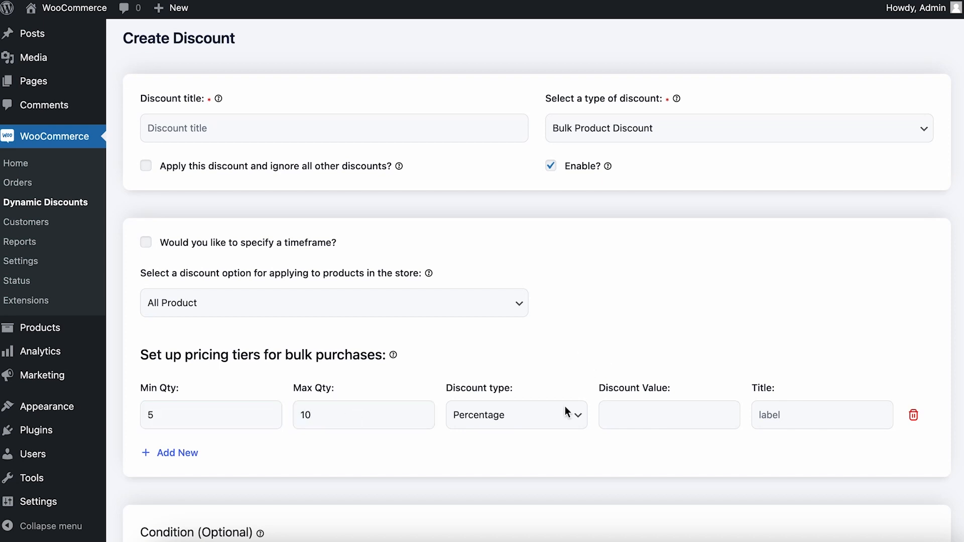
left_click(526, 429)
left_click(614, 414)
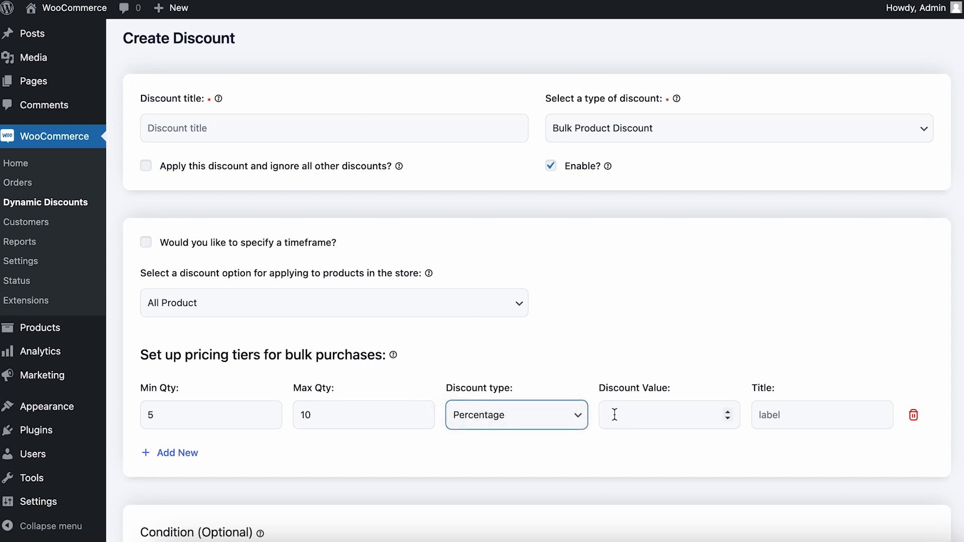
left_click(614, 415)
type("10")
left_click(832, 426)
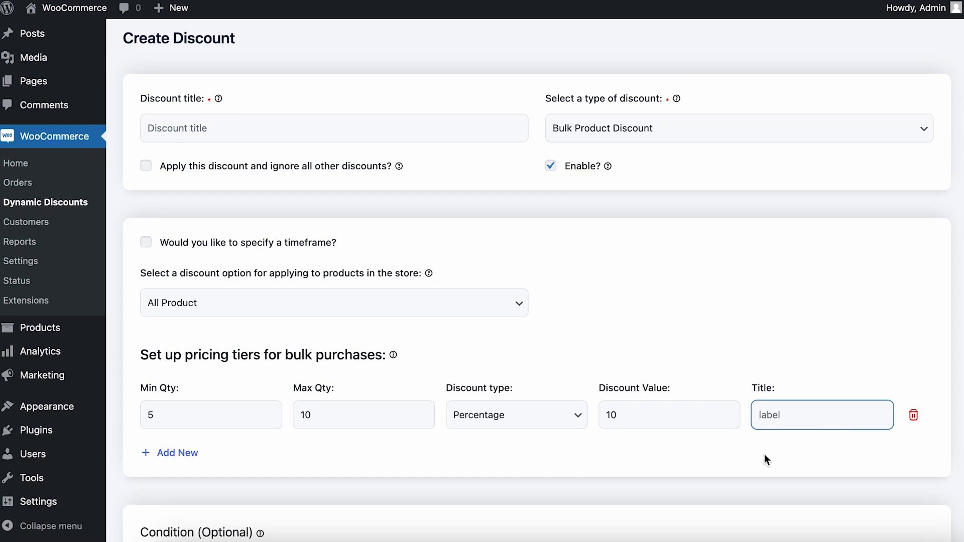
left_click(850, 267)
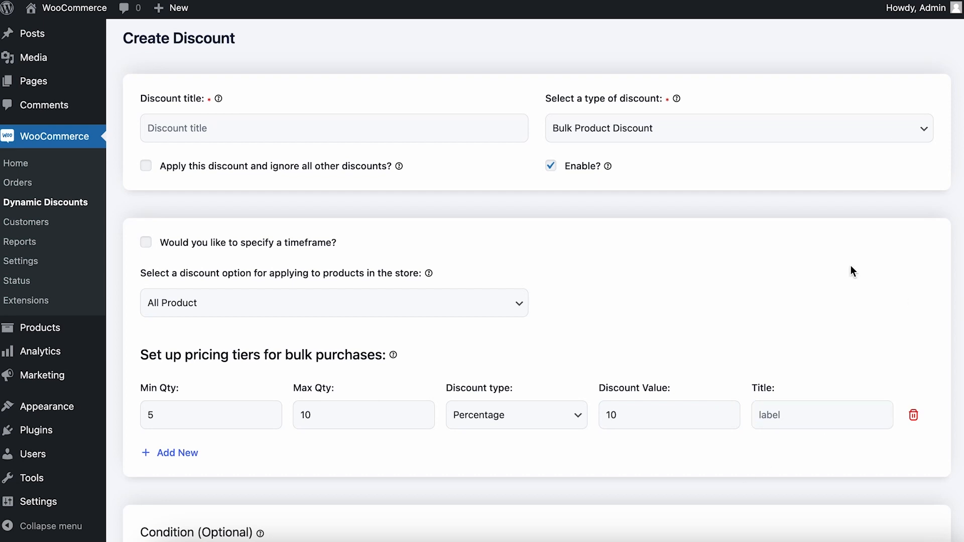
scroll(851, 267, "down", 1)
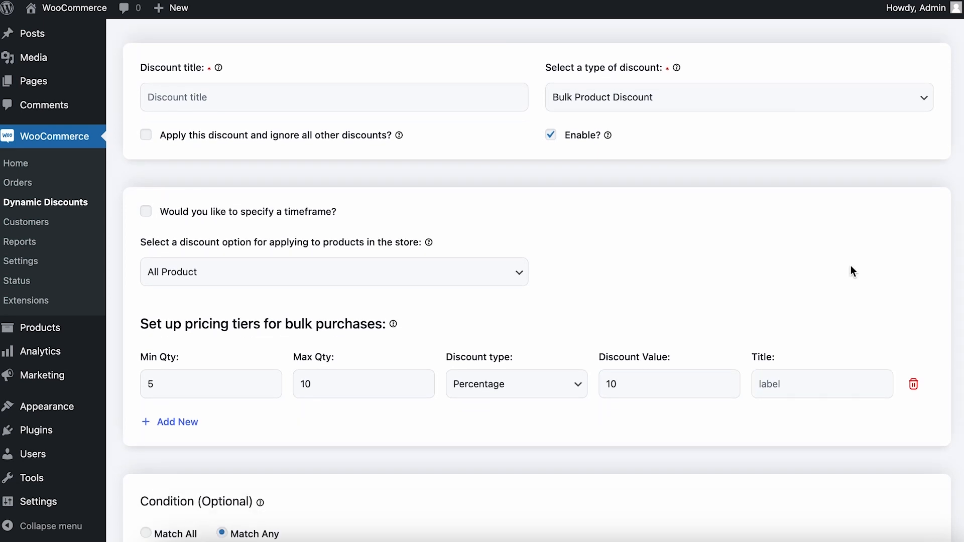
scroll(850, 271, "up", 1)
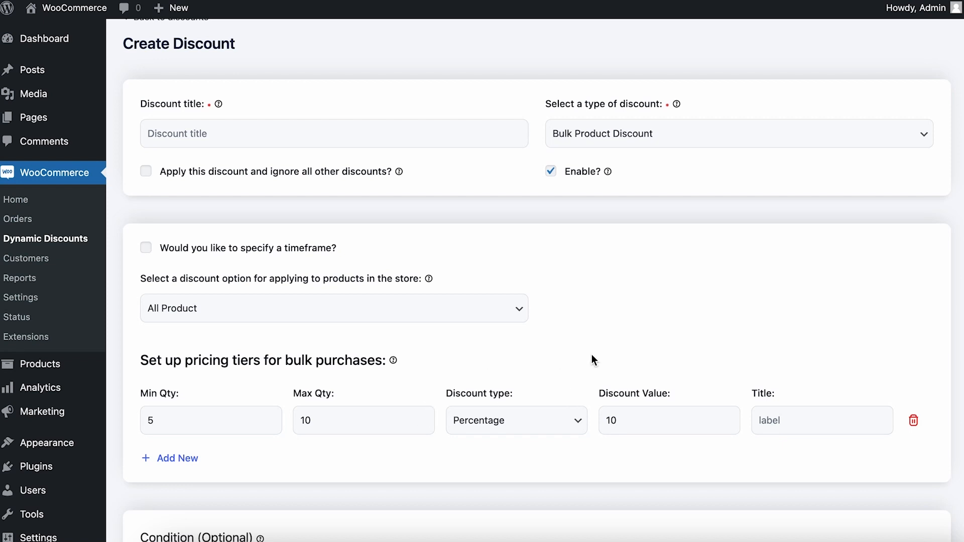
left_click_drag(355, 415, 275, 415)
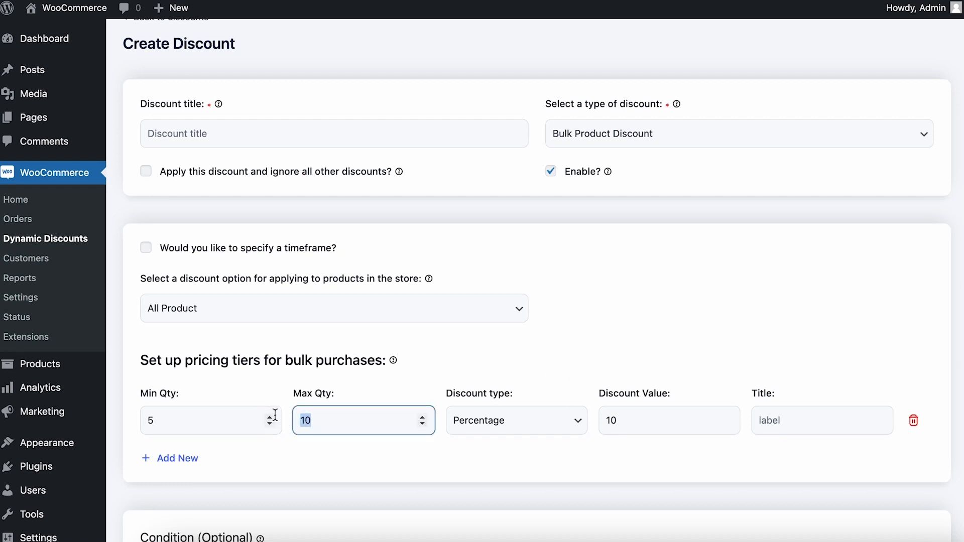
left_click(731, 254)
scroll(731, 255, "down", 4)
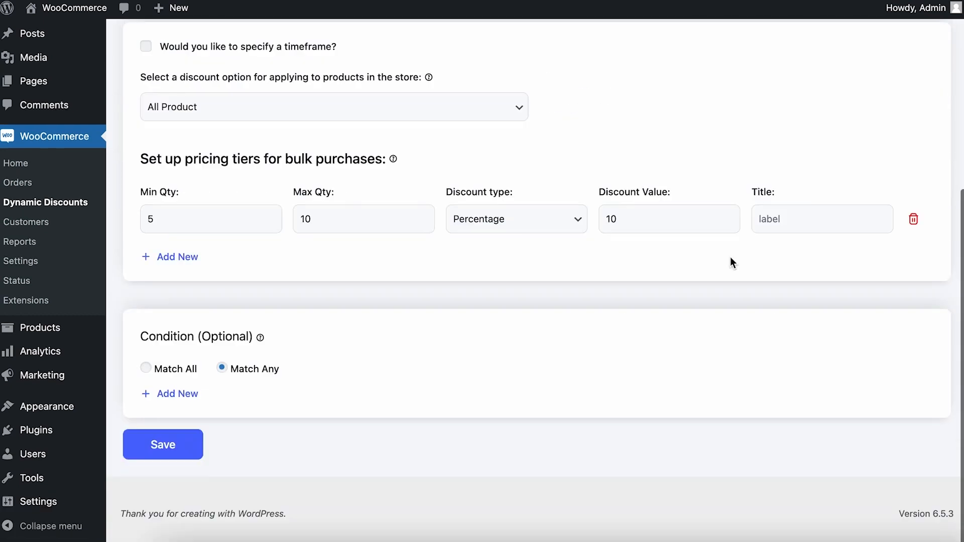
Switch the bulk discount's product option to Specific Products, and change it to Category.
scroll(730, 257, "up", 7)
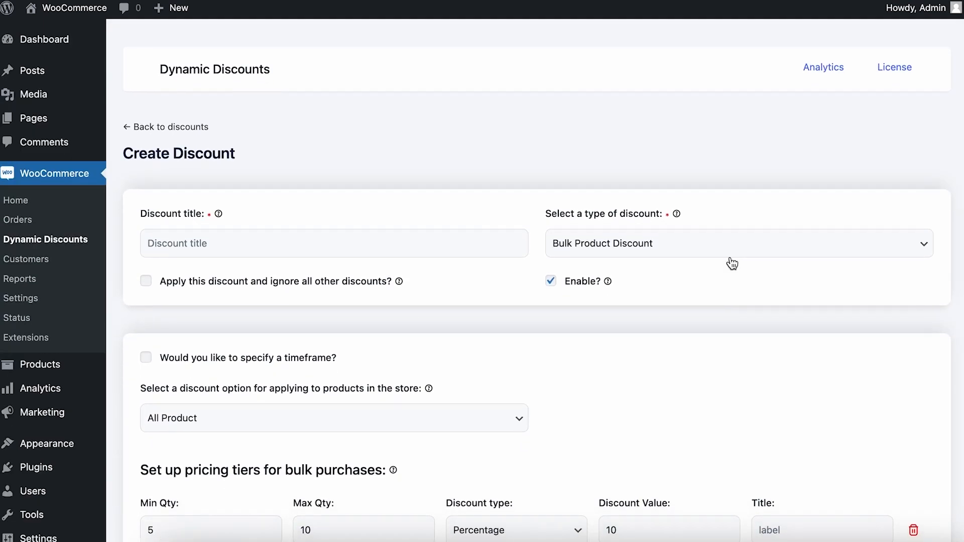
left_click(467, 421)
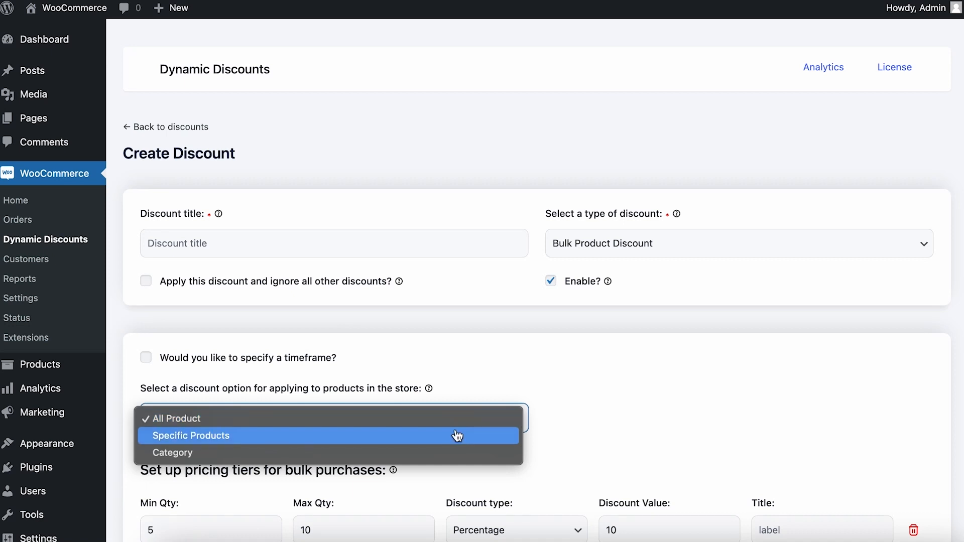
left_click(457, 436)
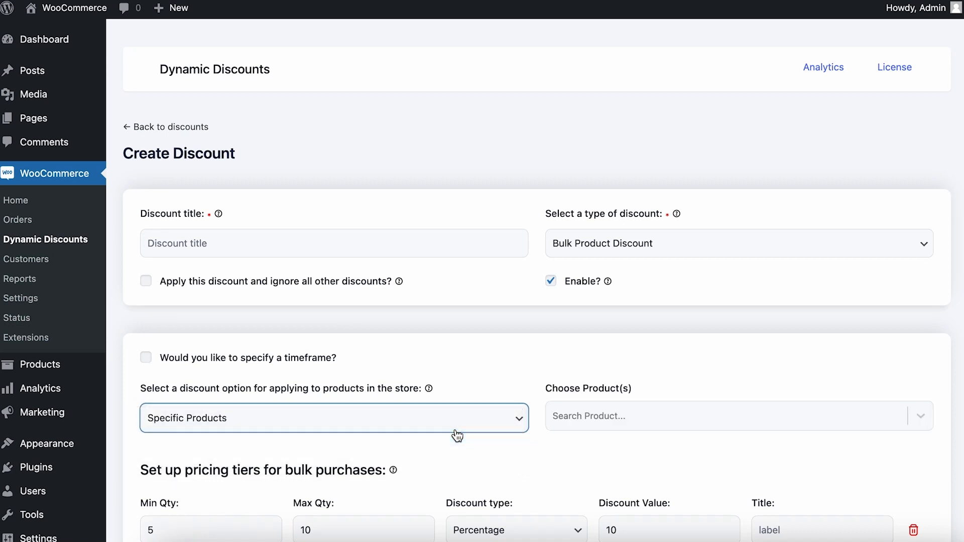
left_click(456, 427)
left_click(438, 436)
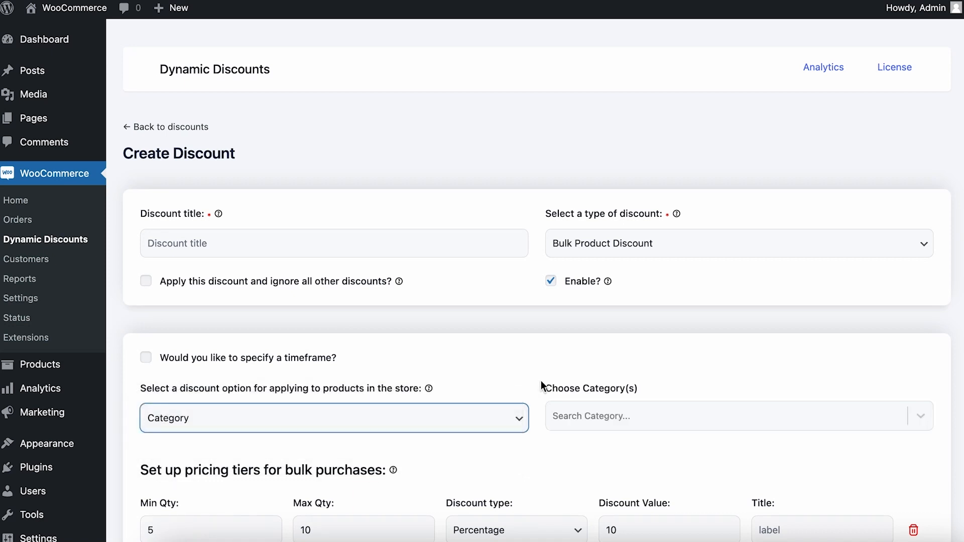
Change the discount type to Stock Base Discount and show the help note for the stock-based pricing tiers.
scroll(528, 508, "down", 1)
left_click(688, 208)
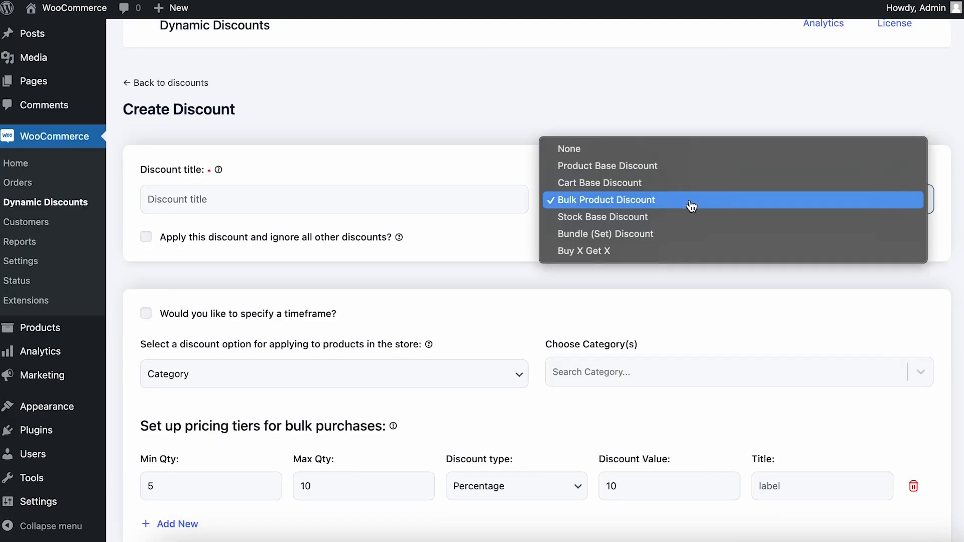
left_click(691, 218)
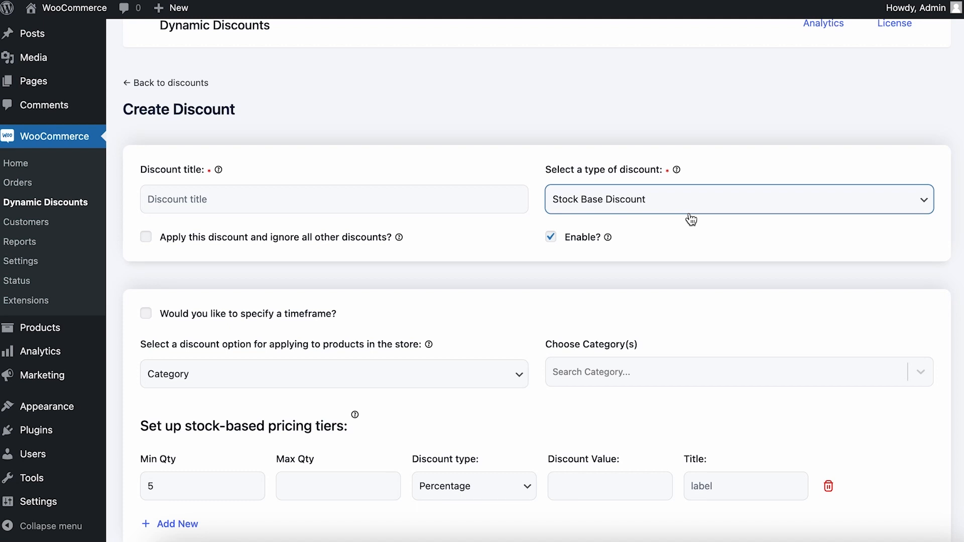
scroll(691, 219, "down", 1)
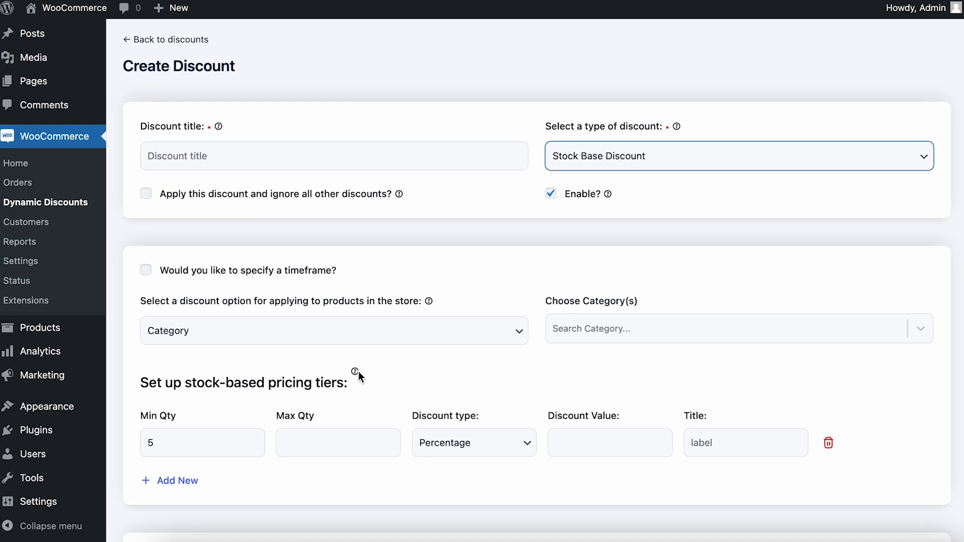
mouse_move(356, 373)
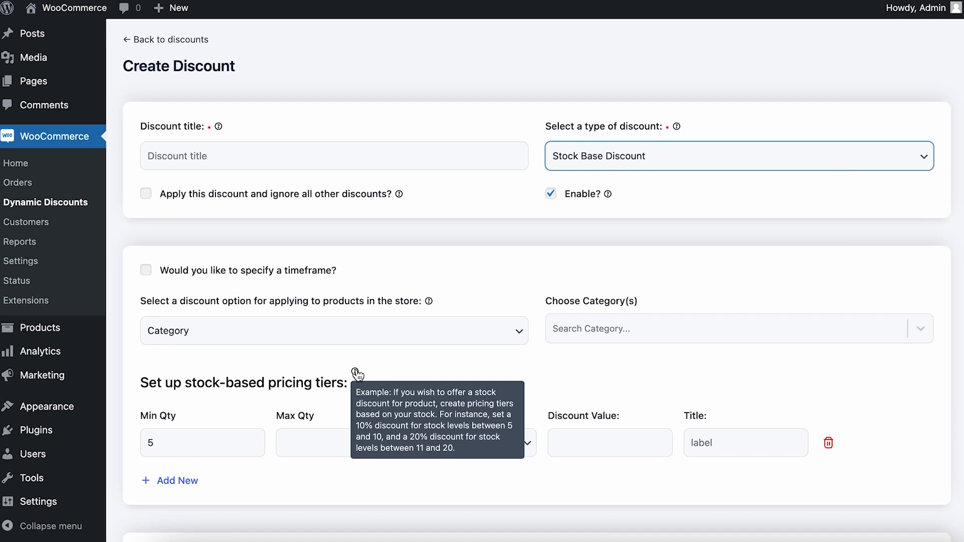
Set the first stock tier's maximum quantity to 10 and its percentage discount value to 10.
left_click(194, 442)
left_click(353, 442)
type("10")
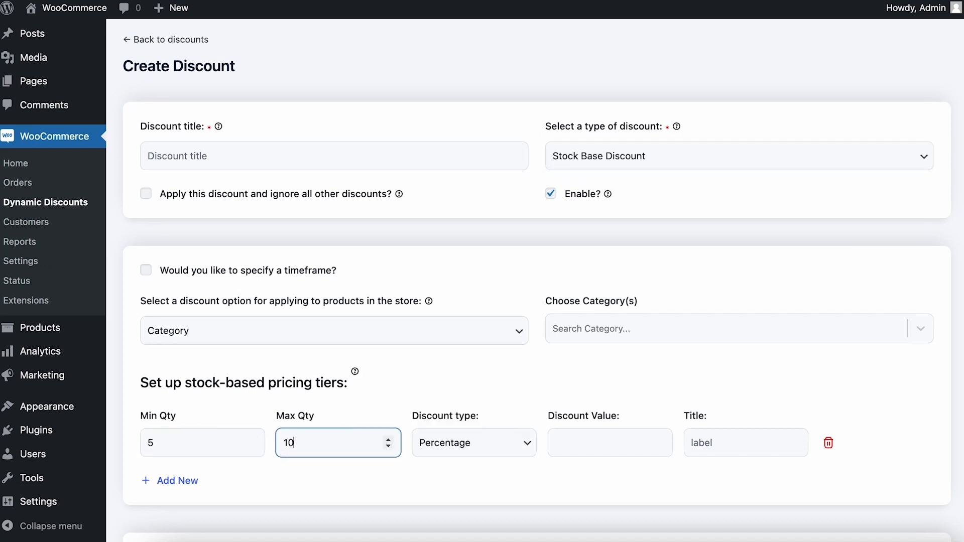
left_click(490, 407)
left_click(588, 437)
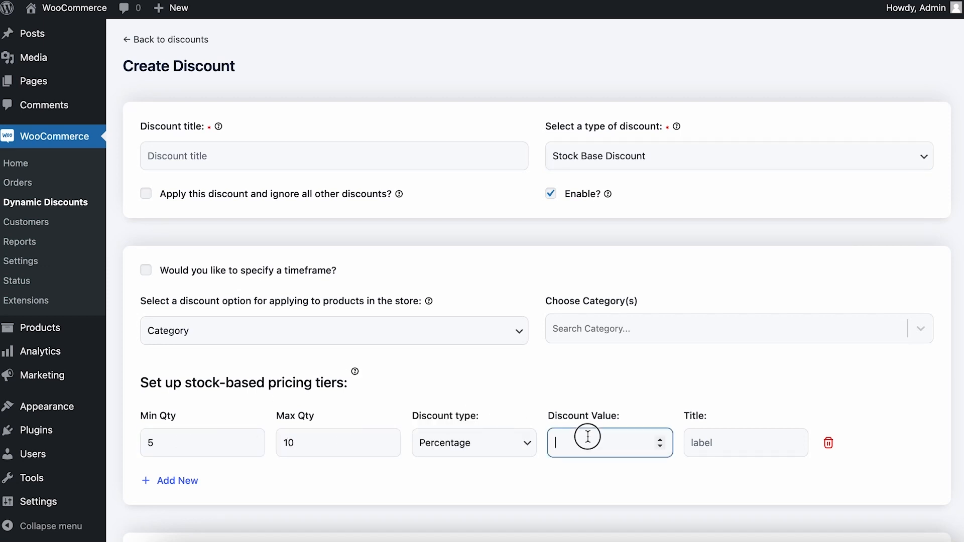
type("10")
Add a second stock tier with minimum quantity 1, maximum quantity 4 and percentage discount 20, plus a blank third tier.
left_click(185, 481)
left_click(187, 494)
key("BackSpace")
type("1")
left_click(308, 494)
key("BackSpace")
type("4")
left_click(583, 501)
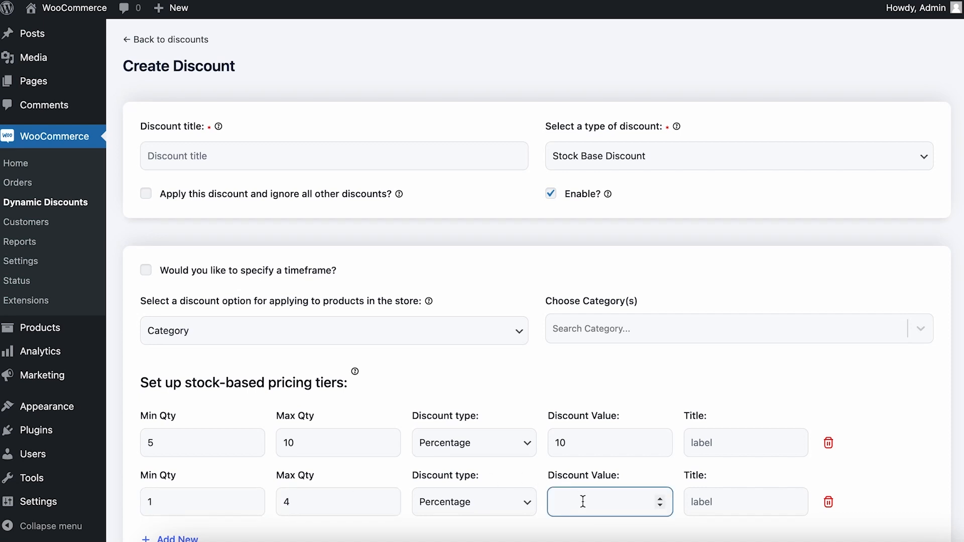
type("20")
scroll(505, 384, "down", 3)
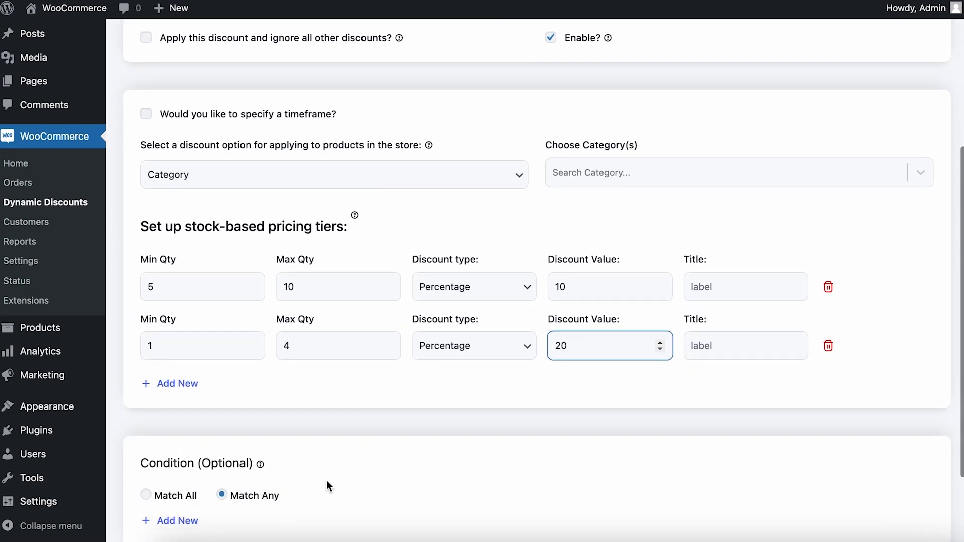
left_click(169, 383)
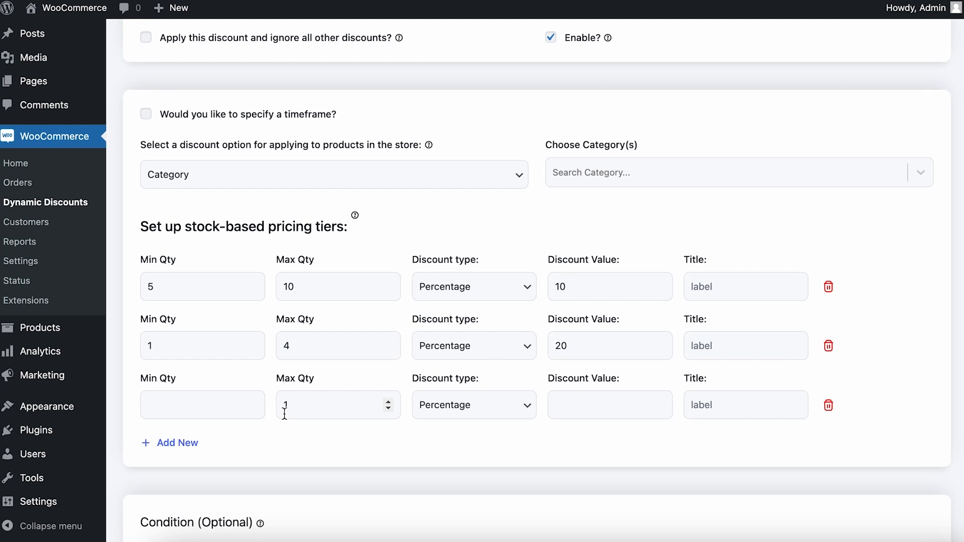
Switch the stock discount's product option to Specific Products, and set it to All Product.
scroll(477, 234, "up", 1)
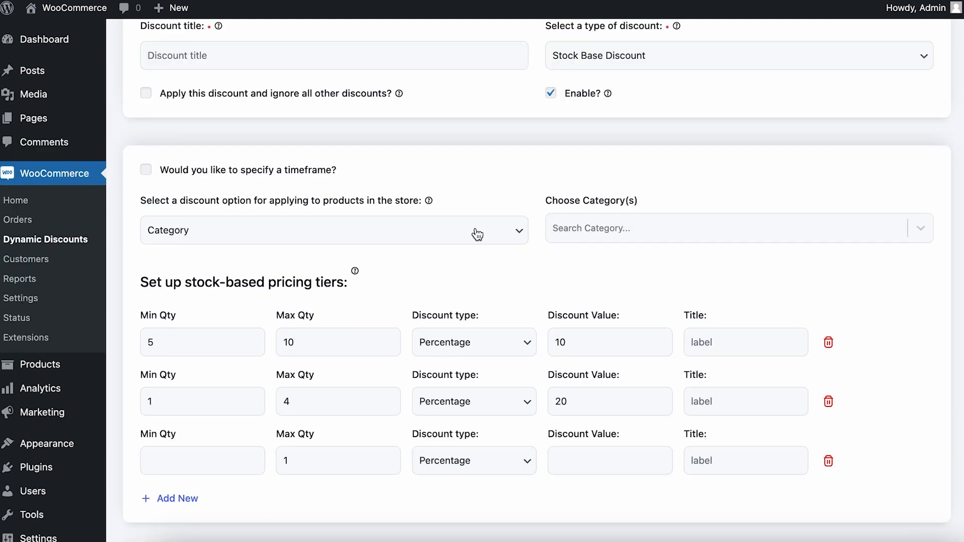
left_click(475, 232)
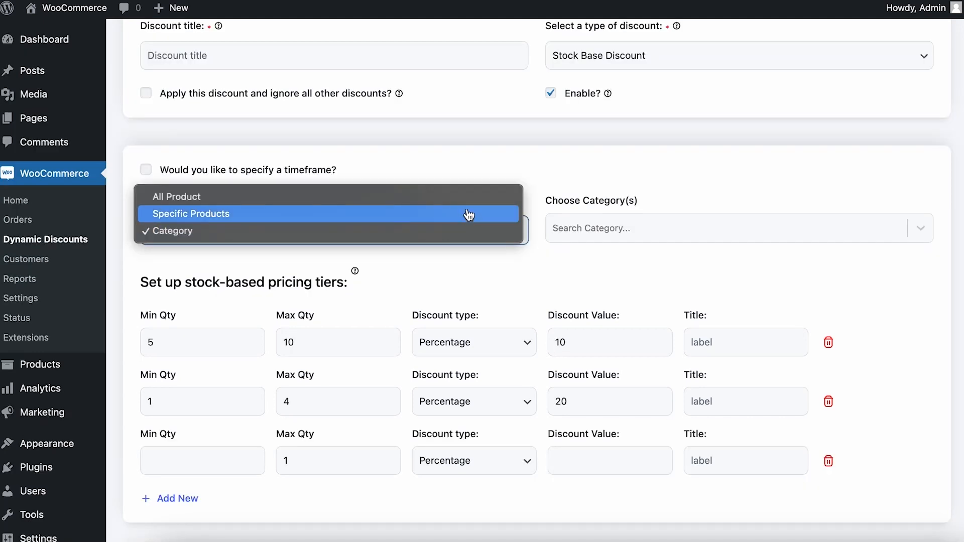
left_click(469, 214)
left_click(459, 227)
left_click(448, 211)
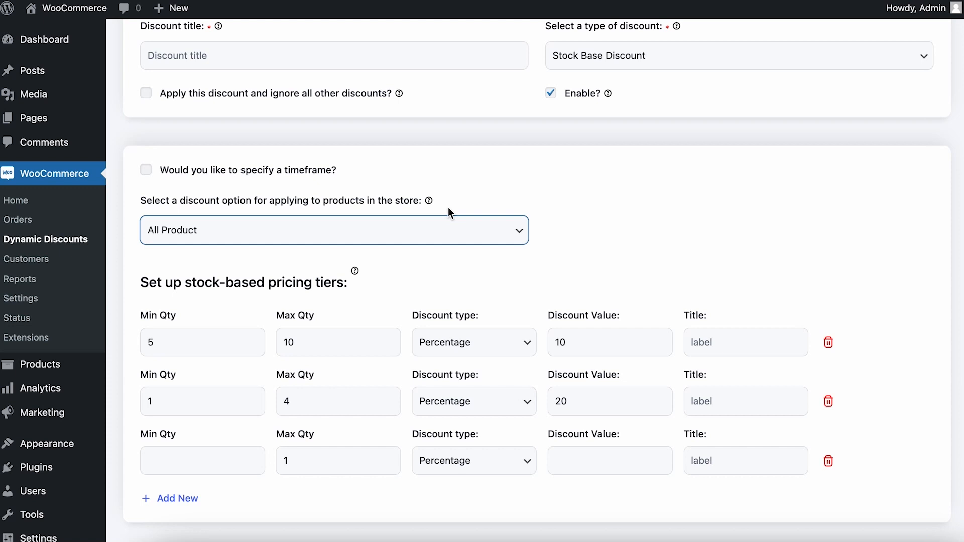
Change the discount type to Bundle (Set) Discount.
scroll(448, 208, "up", 3)
left_click(732, 243)
left_click(723, 261)
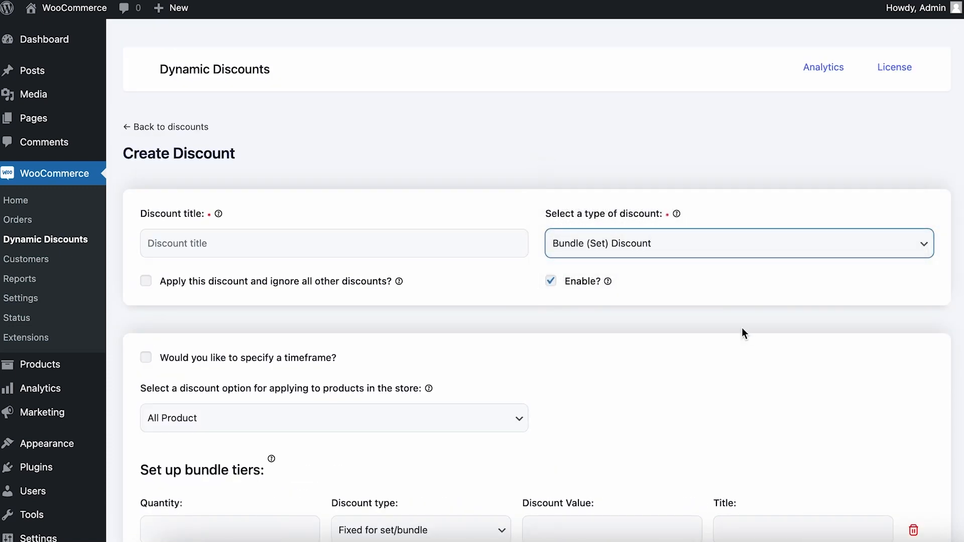
Set up a bundle tier with quantity 3 and a discount value of 10, keeping the Fixed for set/bundle type.
scroll(742, 328, "down", 2)
left_click(199, 424)
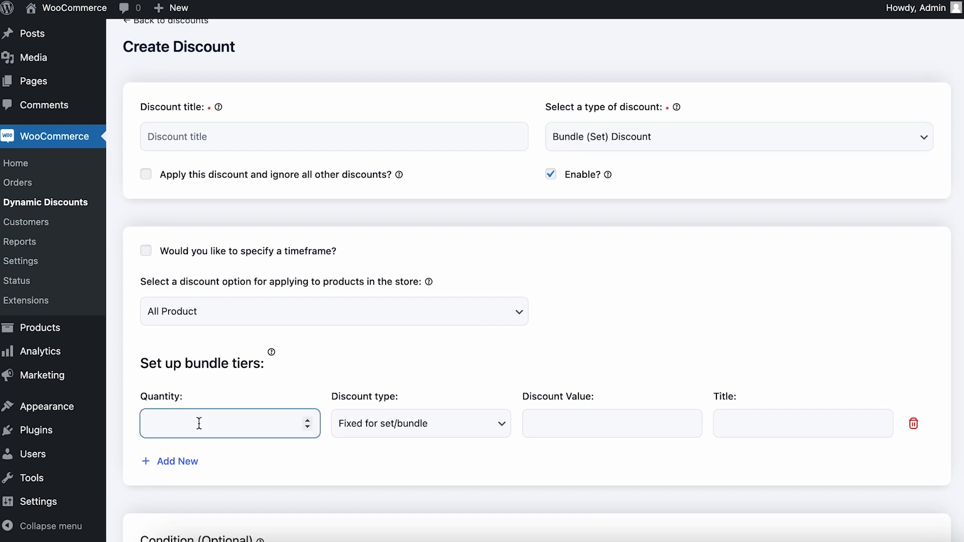
type("3")
left_click(496, 371)
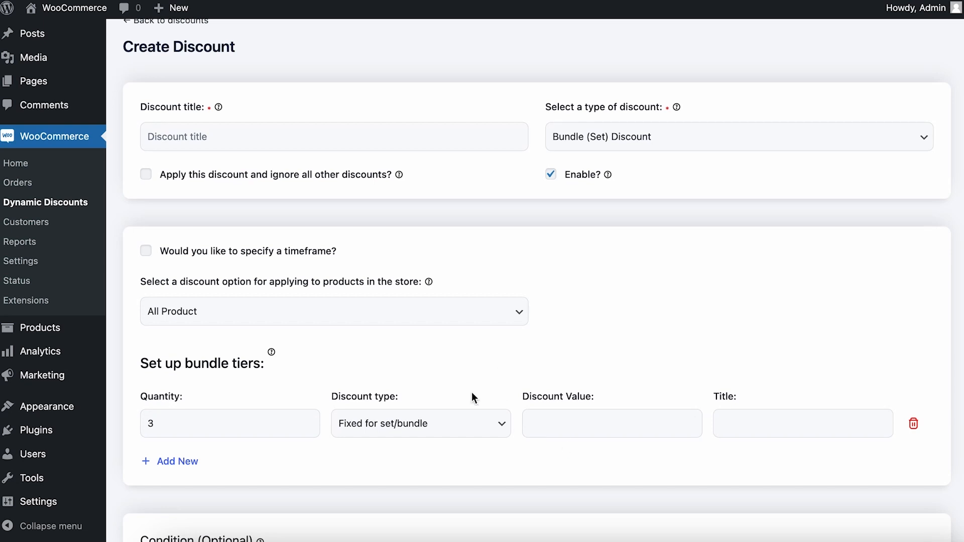
left_click(578, 428)
type("10")
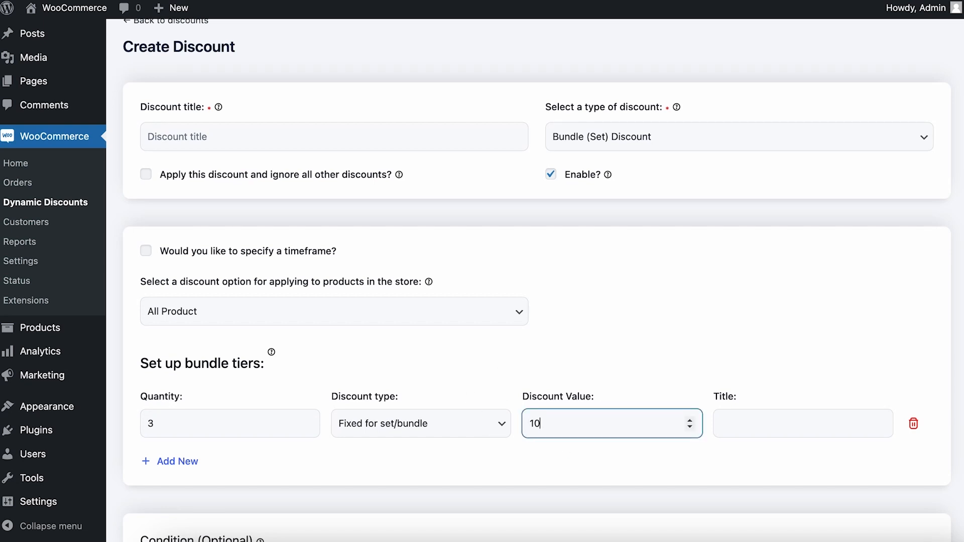
Change the bundle tier's discount type to Percentage per item and set its discount value to 20.
left_click(487, 425)
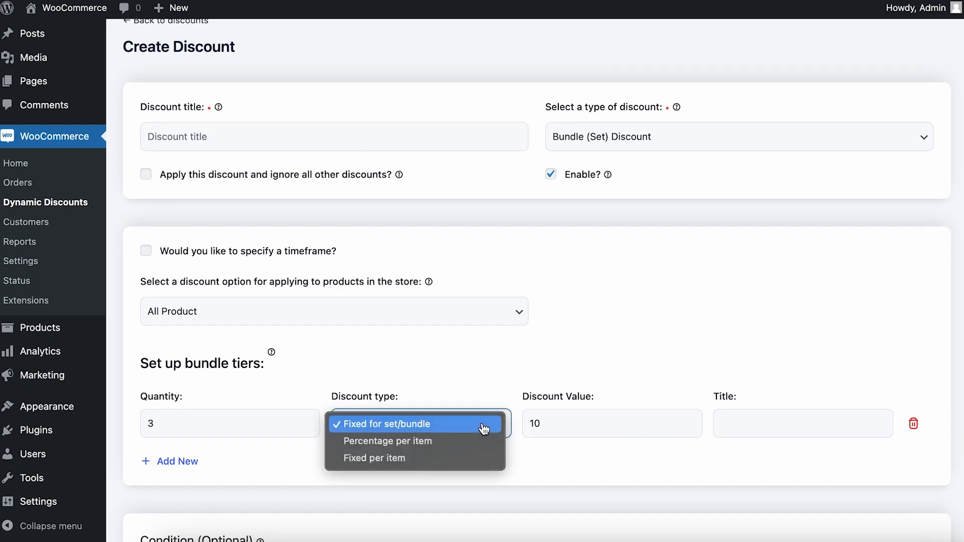
left_click(468, 448)
left_click(564, 422)
key("BackSpace")
type("10")
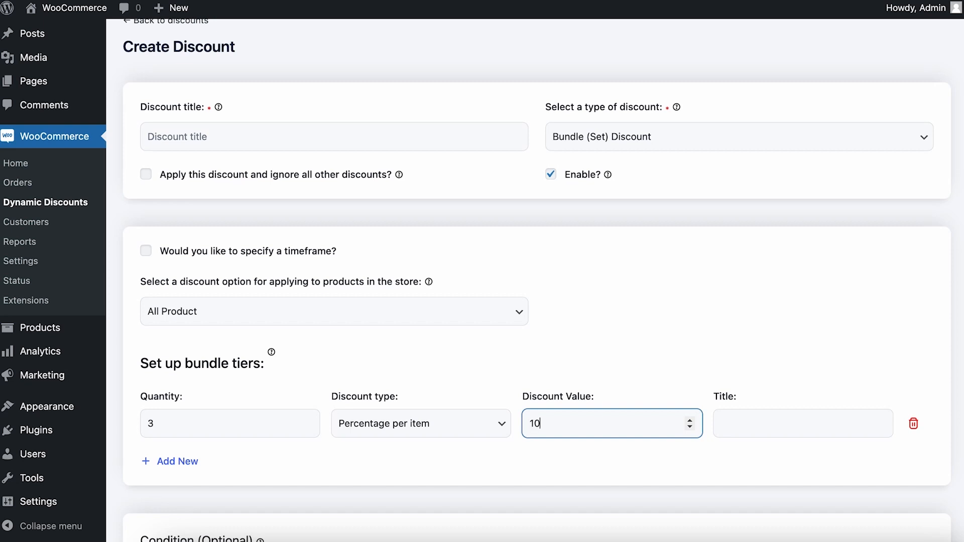
key("BackSpace")
key("BackSpace")
type("20")
Change the bundle tier's discount type to Fixed per item and set its discount value to 10.
left_click(400, 430)
left_click(401, 444)
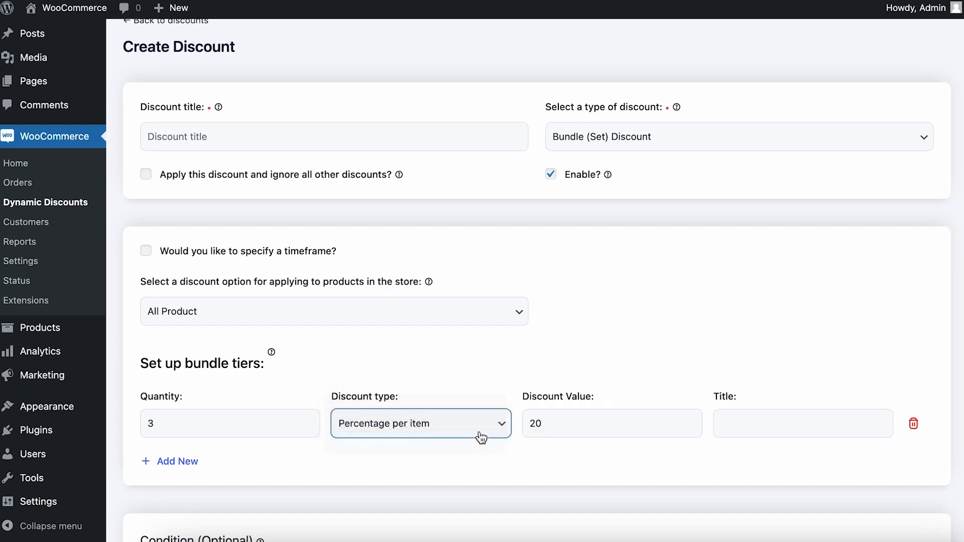
left_click_drag(571, 423, 523, 424)
key("BackSpace")
type("10")
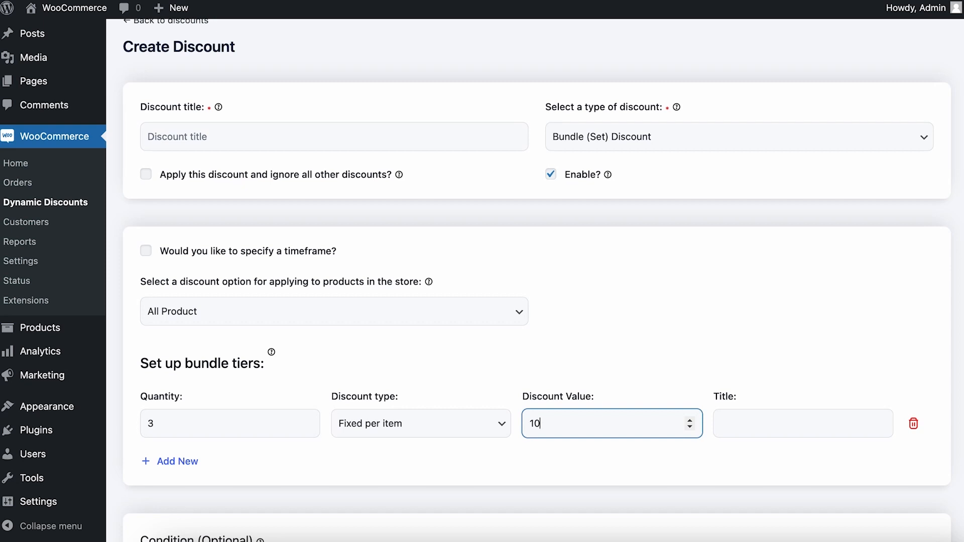
left_click(753, 417)
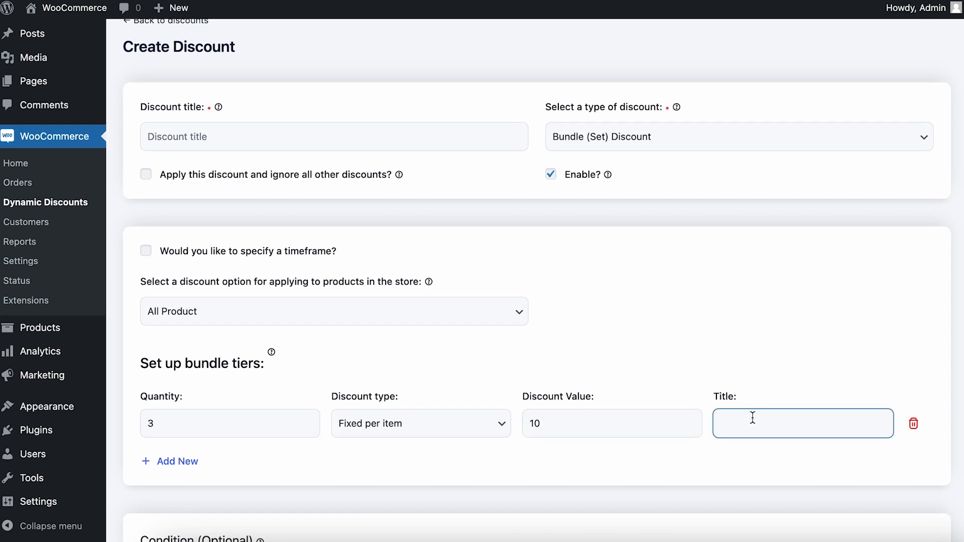
Change the discount type to Buy X Get X.
scroll(753, 419, "up", 2)
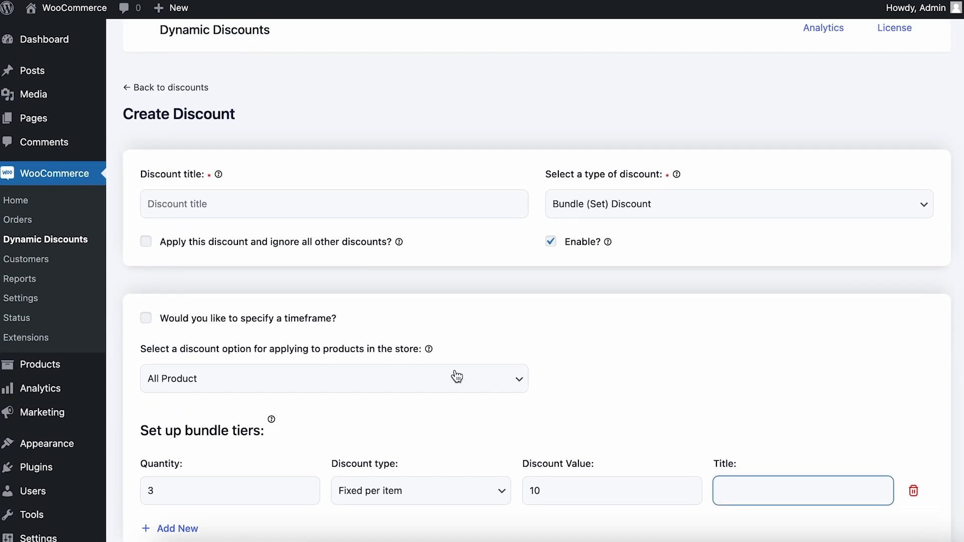
left_click(665, 216)
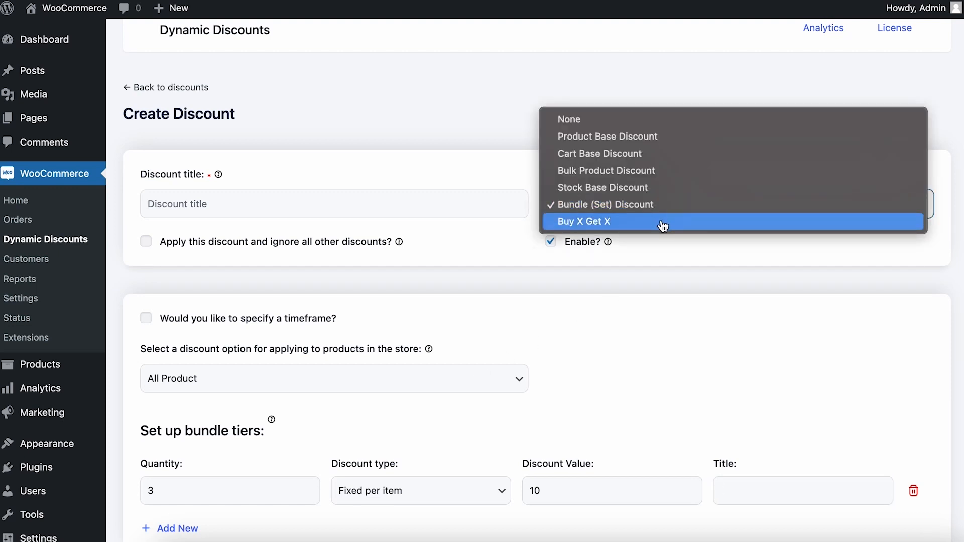
left_click(662, 223)
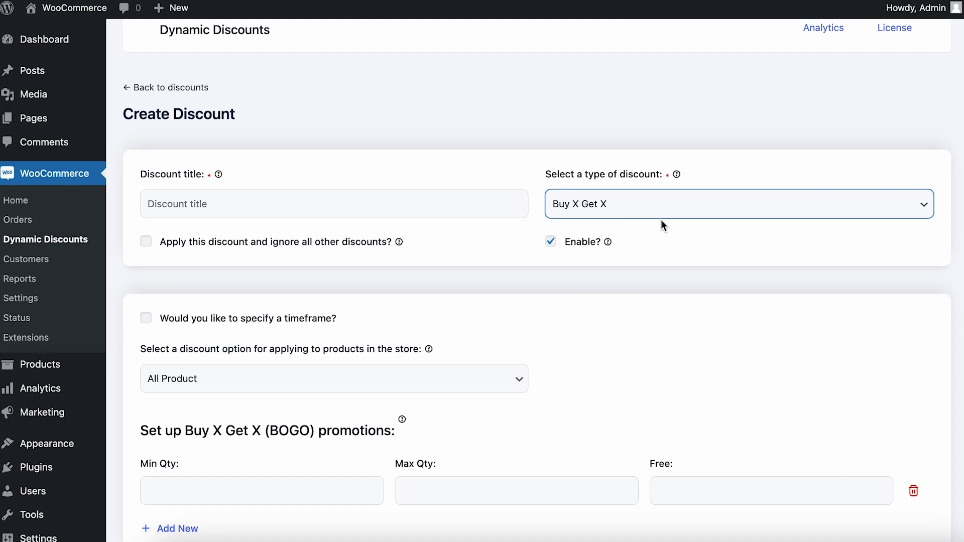
Set up the first Buy X Get X promotion with minimum quantity 2, maximum quantity 2 and 2 free items.
scroll(463, 334, "down", 3)
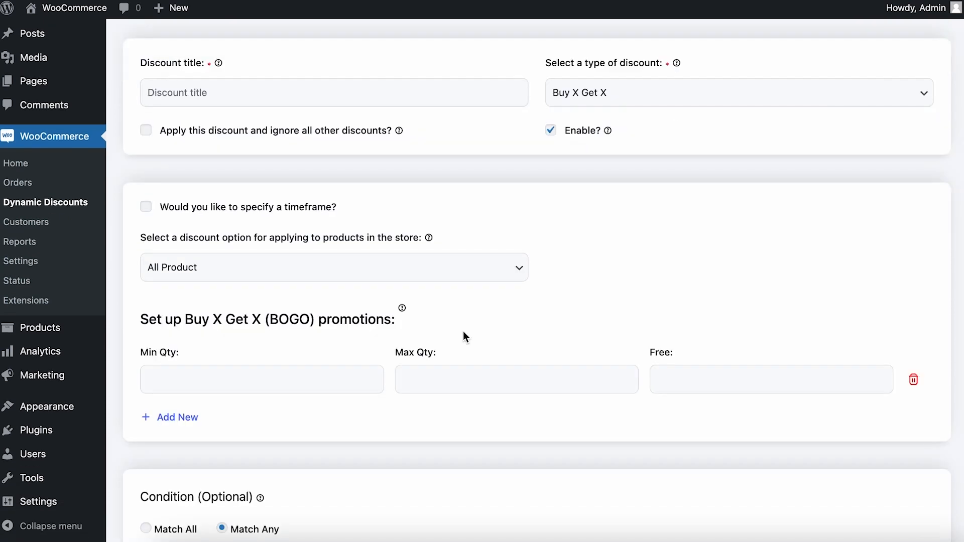
left_click(287, 377)
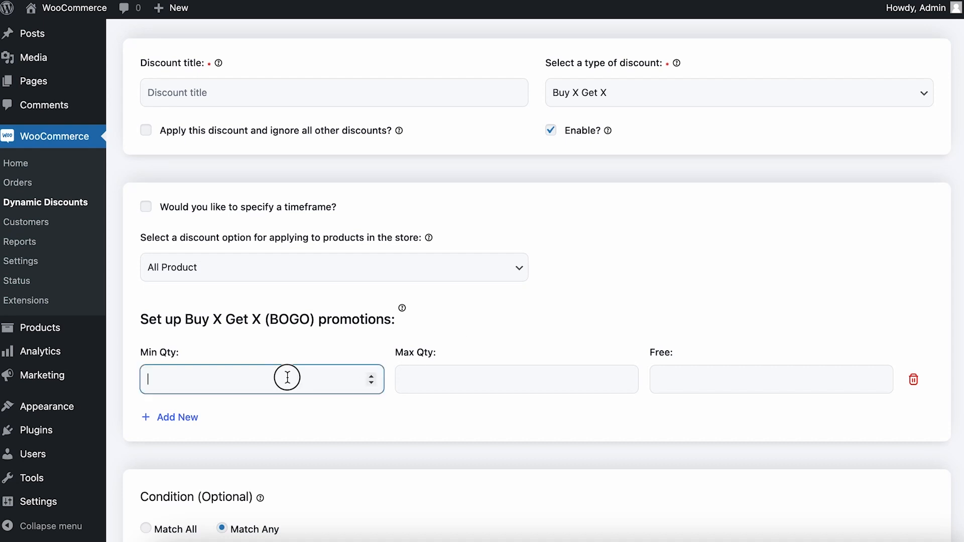
type("2")
left_click(430, 374)
type("2")
left_click(514, 346)
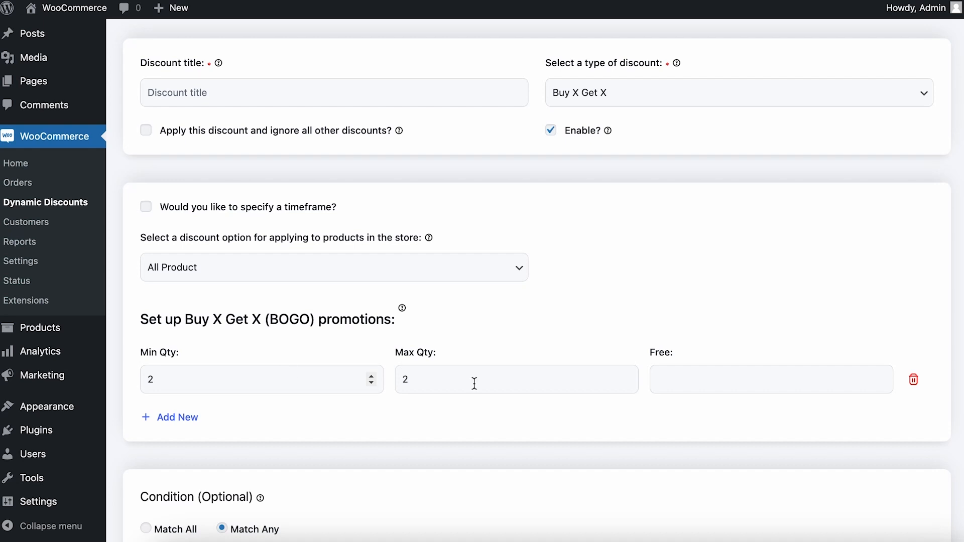
left_click(761, 376)
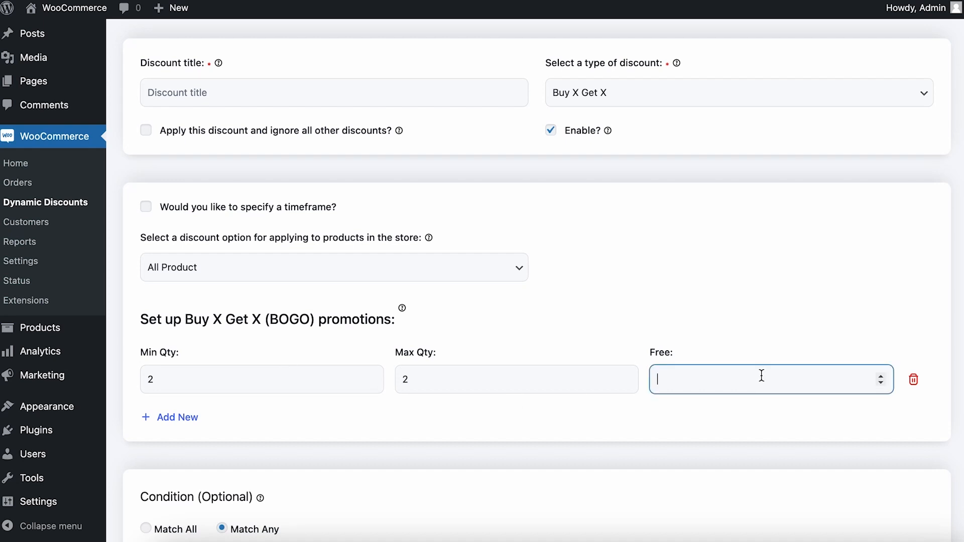
type("2")
Add a second Buy X Get X promotion with minimum quantity 3, maximum quantity 3 and 1 free item.
left_click(174, 417)
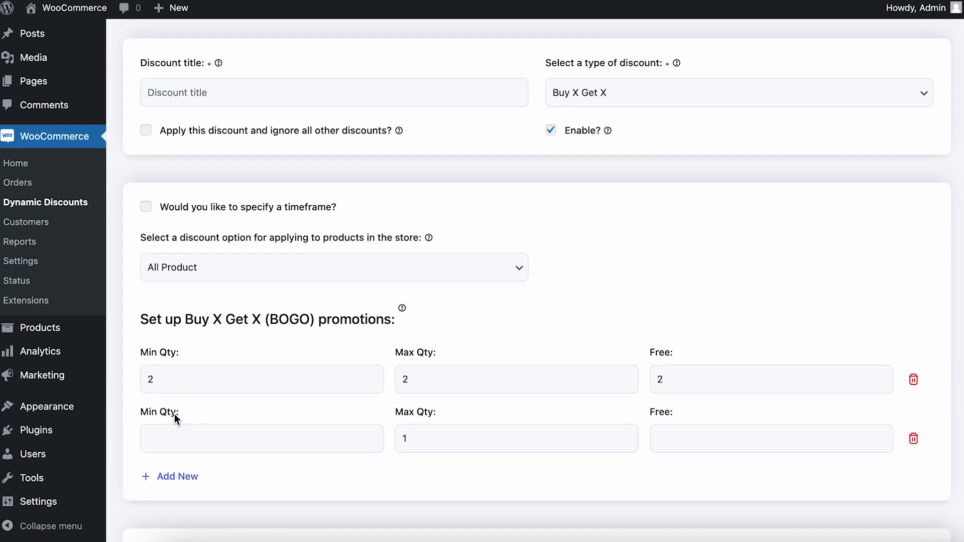
left_click(222, 446)
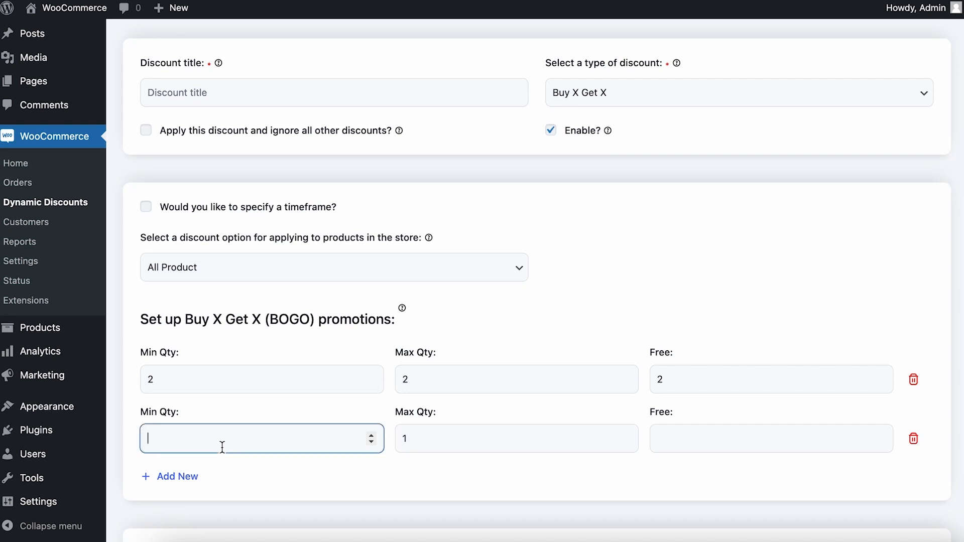
type("3")
left_click(428, 438)
key("BackSpace")
type("3")
left_click(803, 447)
type("1")
left_click(693, 511)
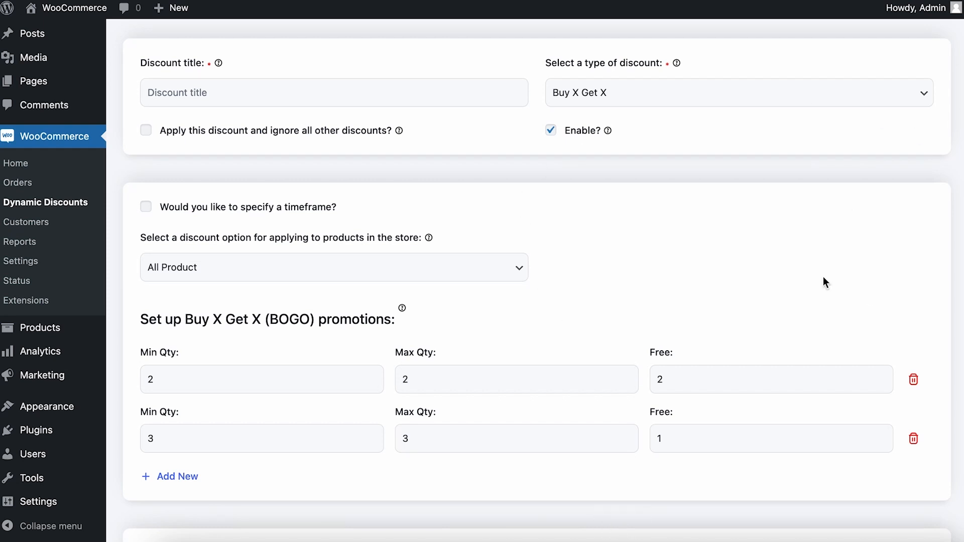
Set the Buy X Get X discount to apply while ignoring all other discounts.
scroll(281, 206, "up", 2)
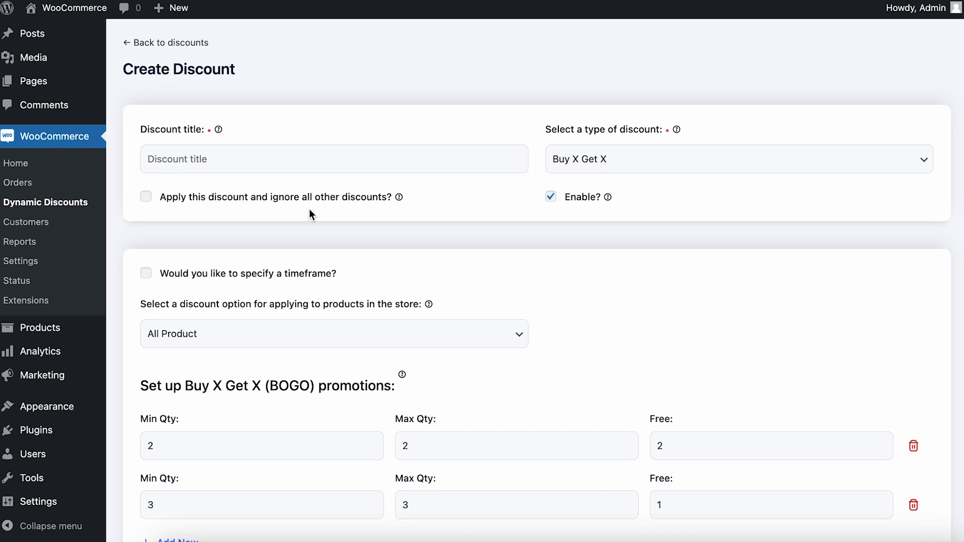
left_click(150, 197)
scroll(200, 212, "down", 5)
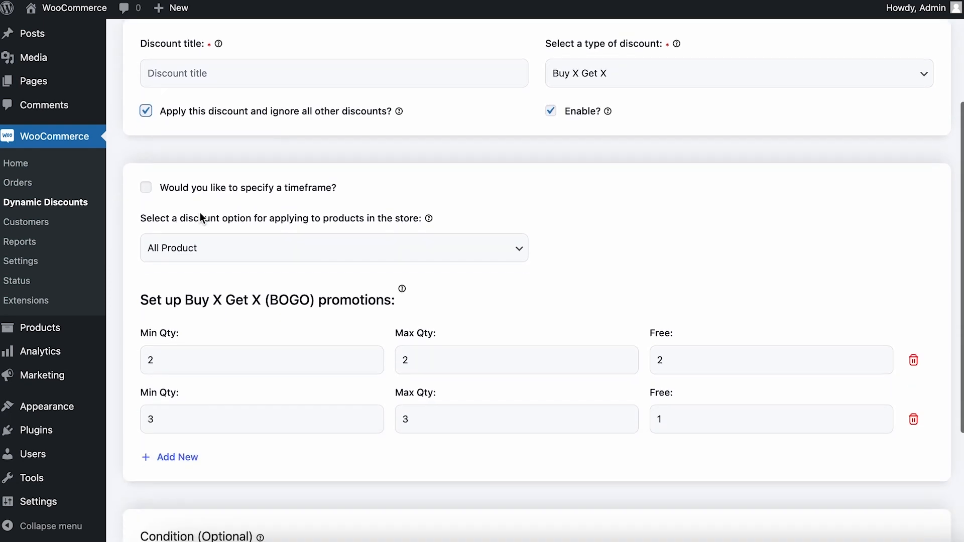
scroll(200, 213, "up", 7)
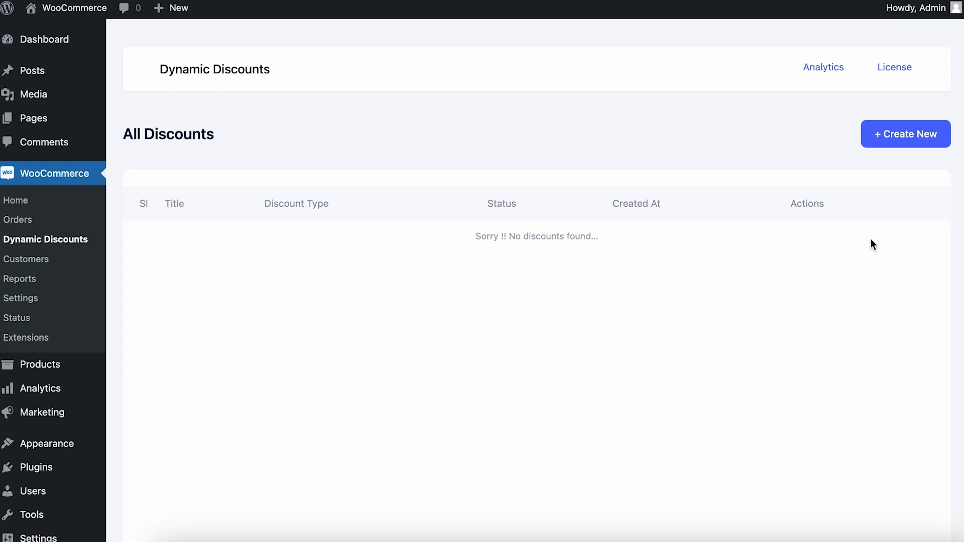
Create a new discount and title it "Get This Special Discount".
left_click(887, 136)
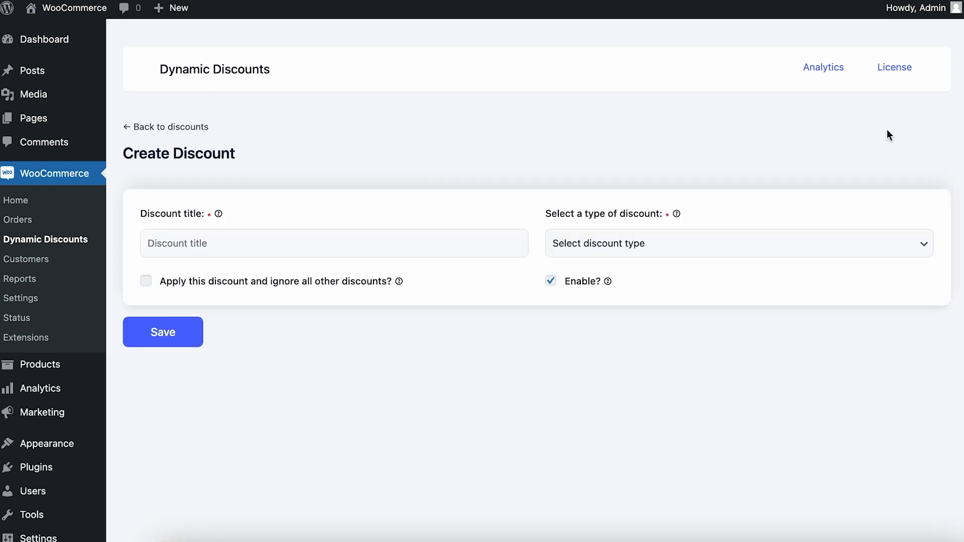
left_click(285, 249)
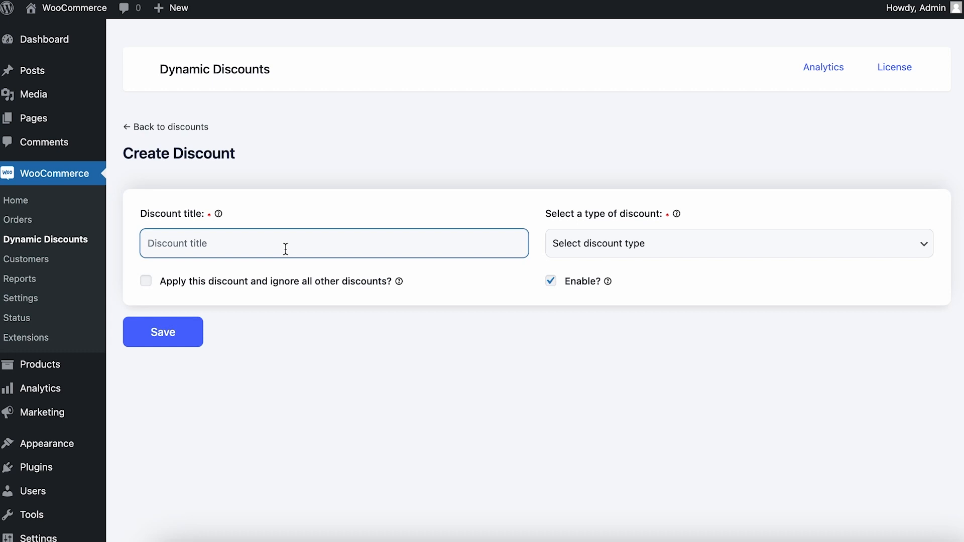
type("Product")
key("BackSpace")
key("BackSpace")
key("BackSpace")
key("BackSpace")
key("BackSpace")
key("BackSpace")
key("BackSpace")
type("Get This Special Discount")
Choose Product Base Discount as the discount type and set its percentage discount amount to 25.
left_click(674, 247)
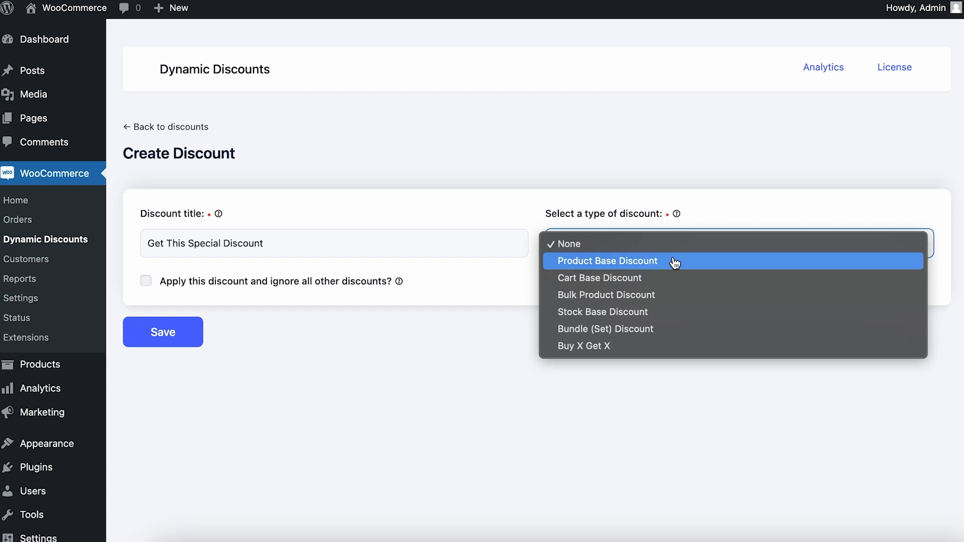
left_click(674, 262)
scroll(674, 260, "down", 5)
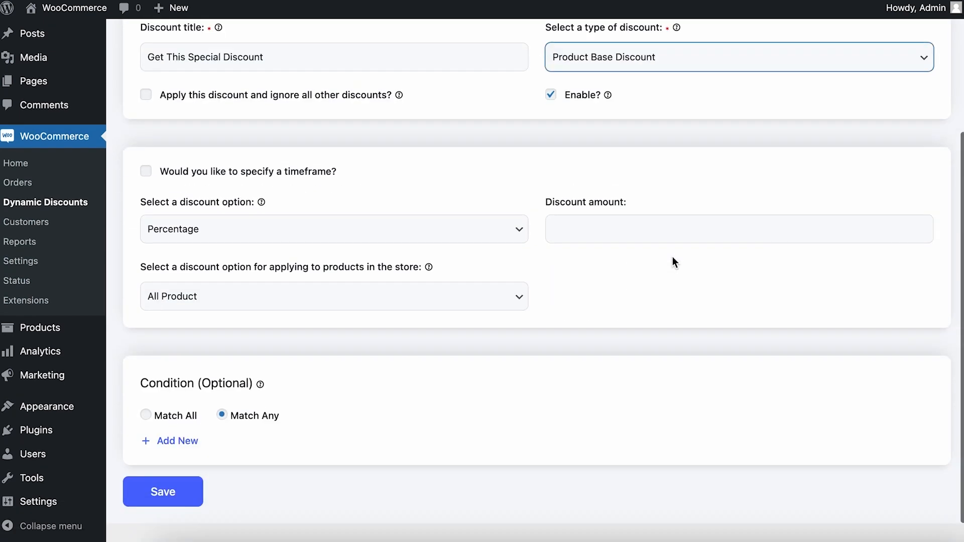
left_click(578, 246)
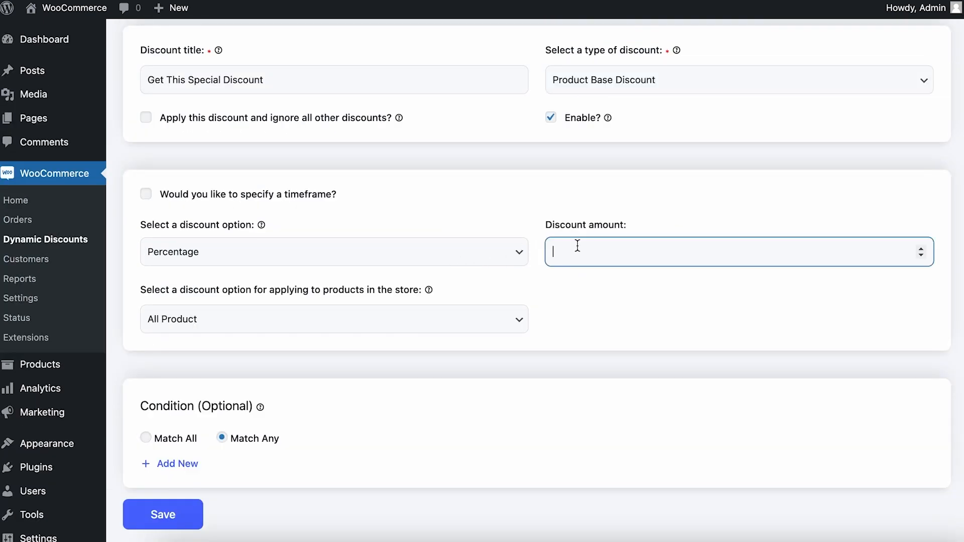
type("25")
Limit the discount to the specific products Winter Blue Sweater, Winter Gloves, Winter Hoodie with Pocket and Winter Polo full sleeve shirt.
left_click(385, 318)
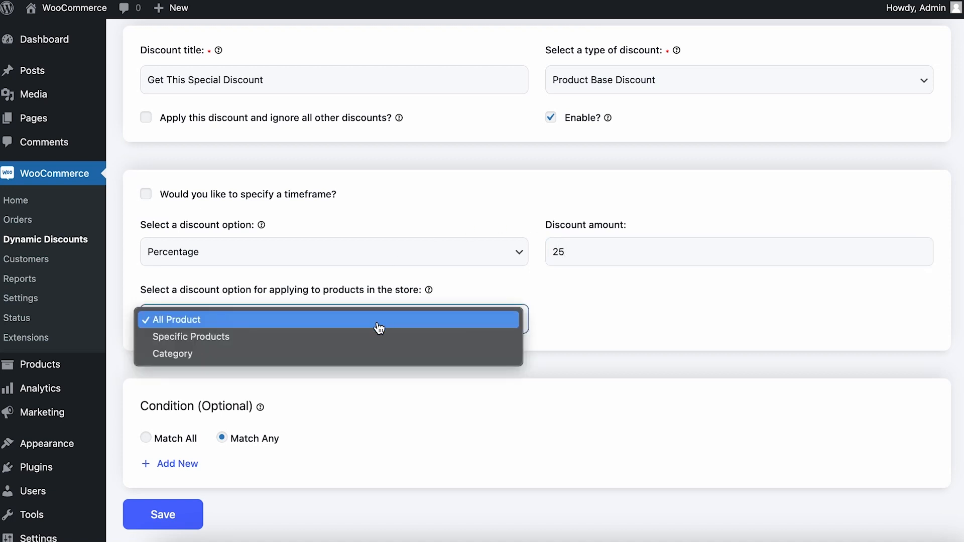
left_click(374, 338)
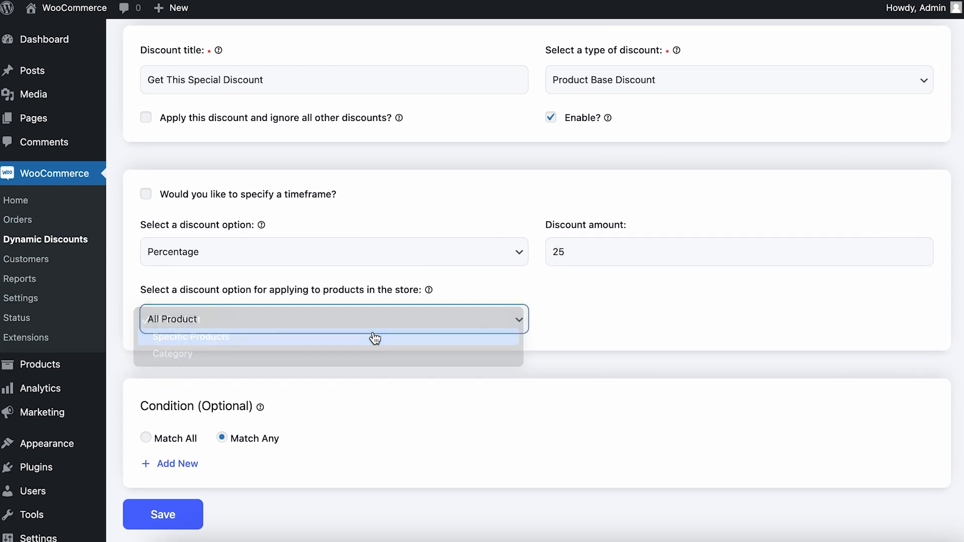
left_click(650, 317)
type("winter")
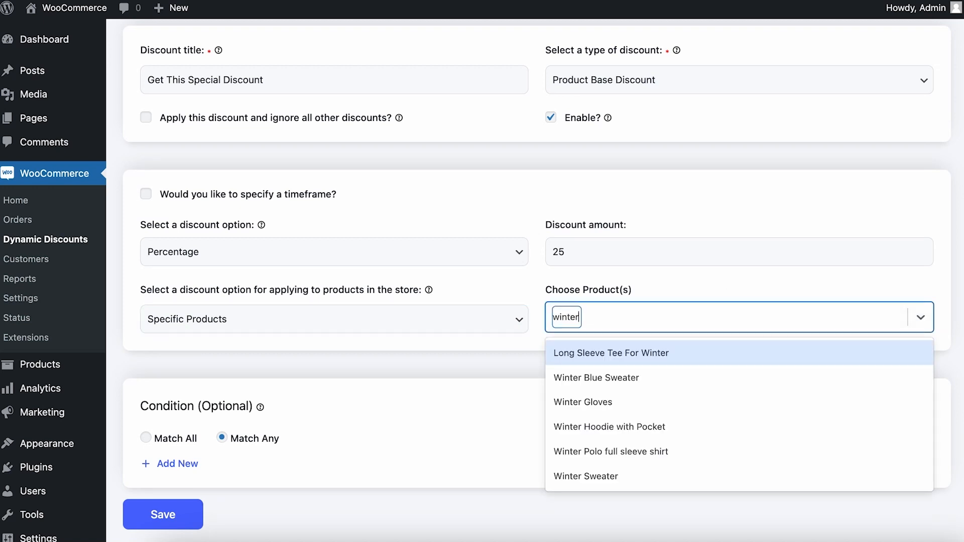
left_click(643, 380)
type("nter")
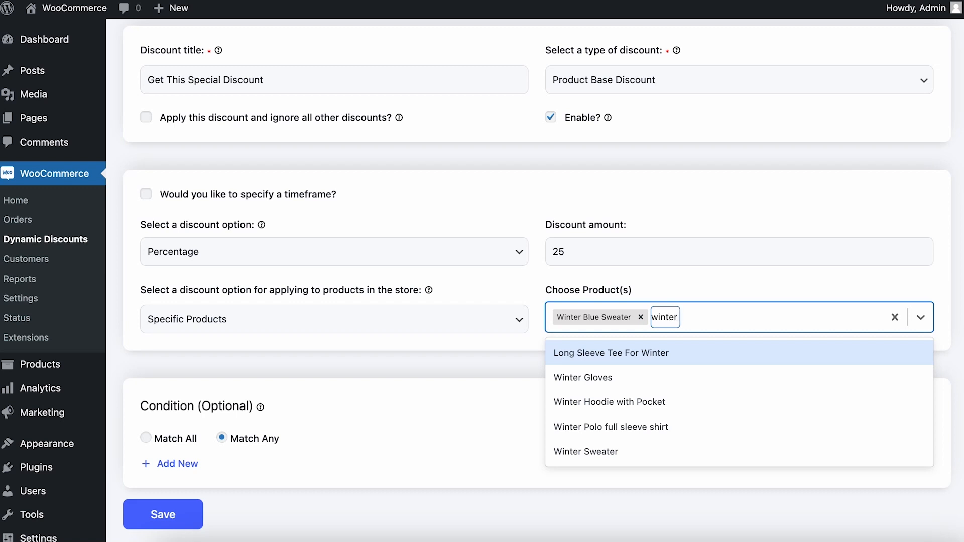
left_click(689, 369)
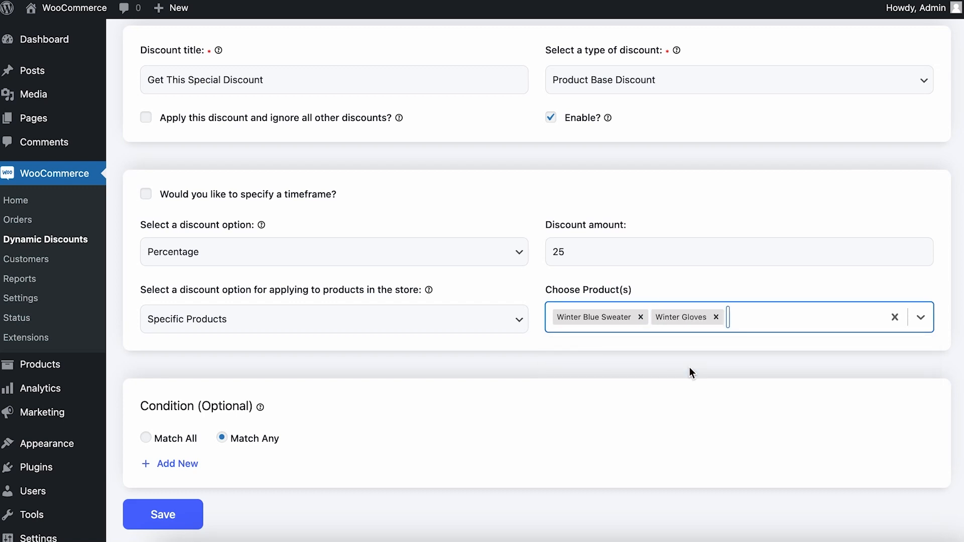
type("winter")
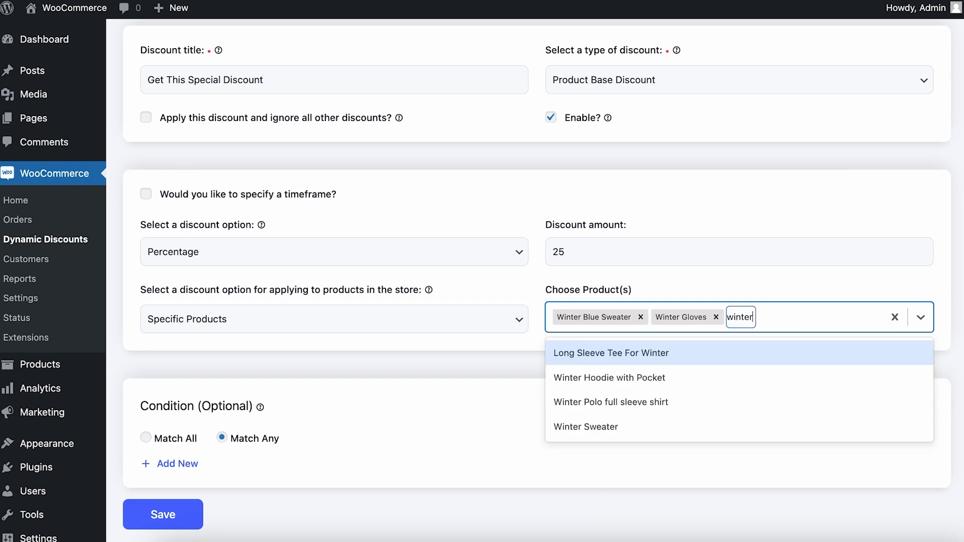
left_click(757, 377)
type("win")
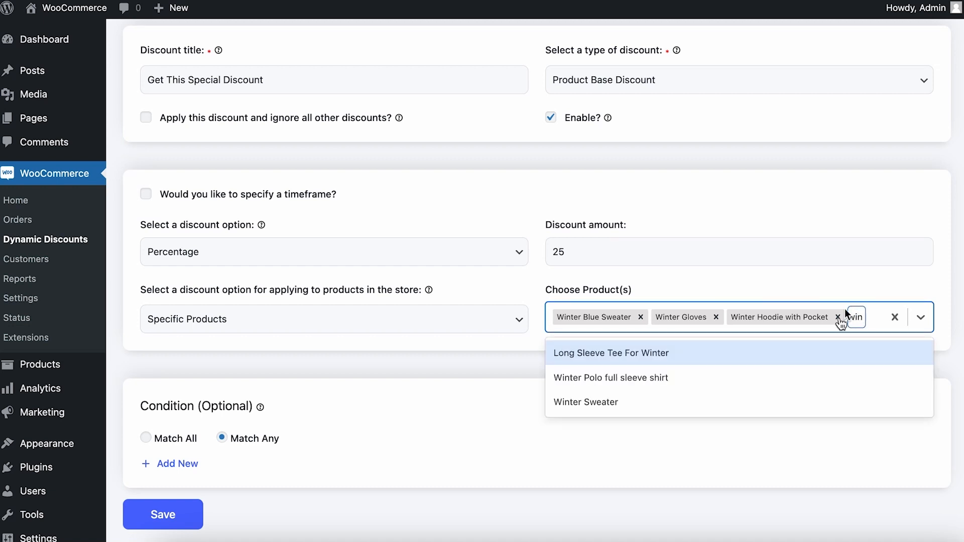
left_click(791, 378)
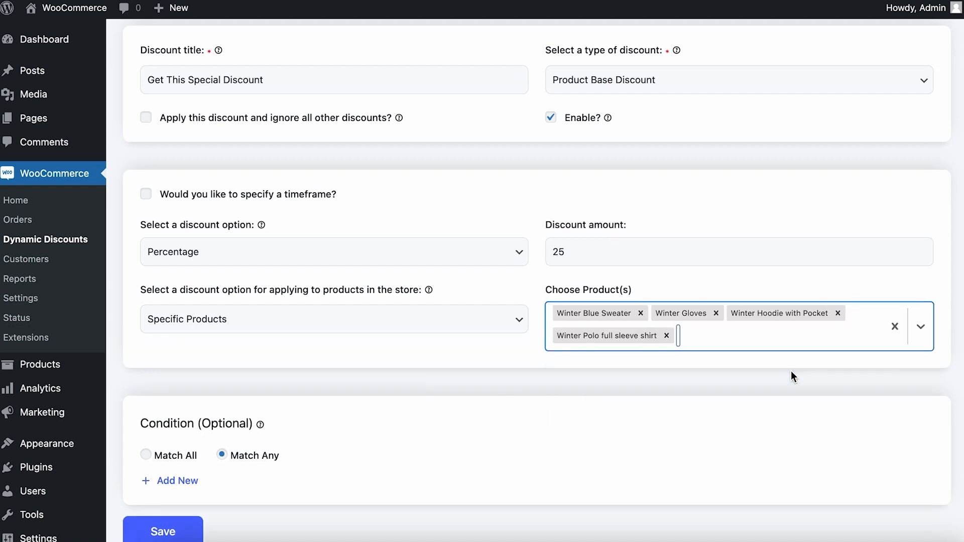
scroll(482, 404, "down", 3)
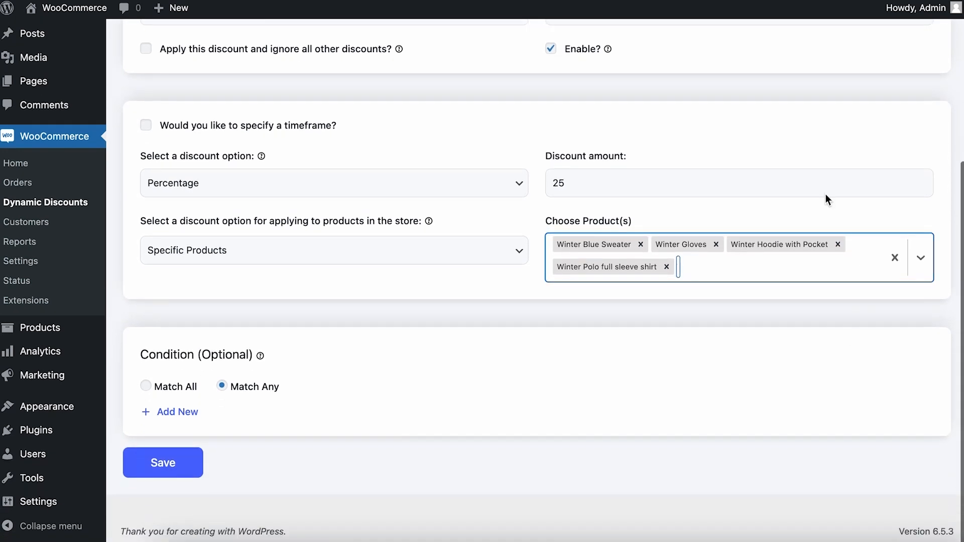
Specify a timeframe for the discount from 17/05/2024, 09:26 AM to 31/05/2024, 09:26 AM.
scroll(323, 404, "up", 5)
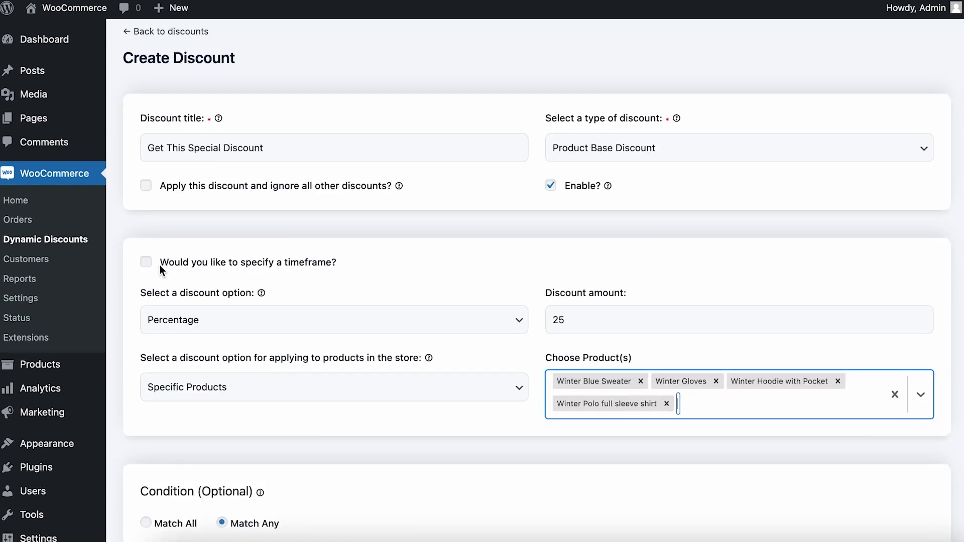
left_click_drag(160, 263, 351, 258)
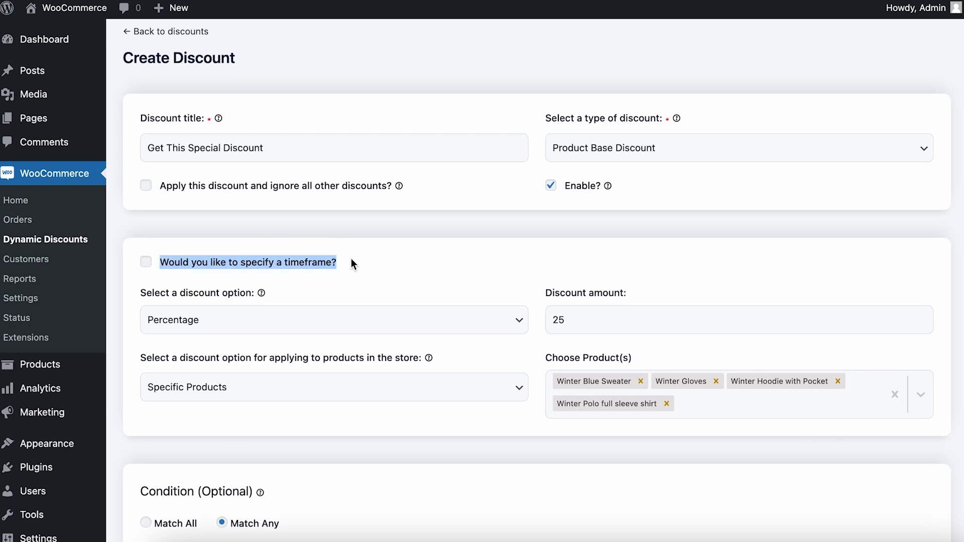
left_click(350, 259)
left_click(146, 262)
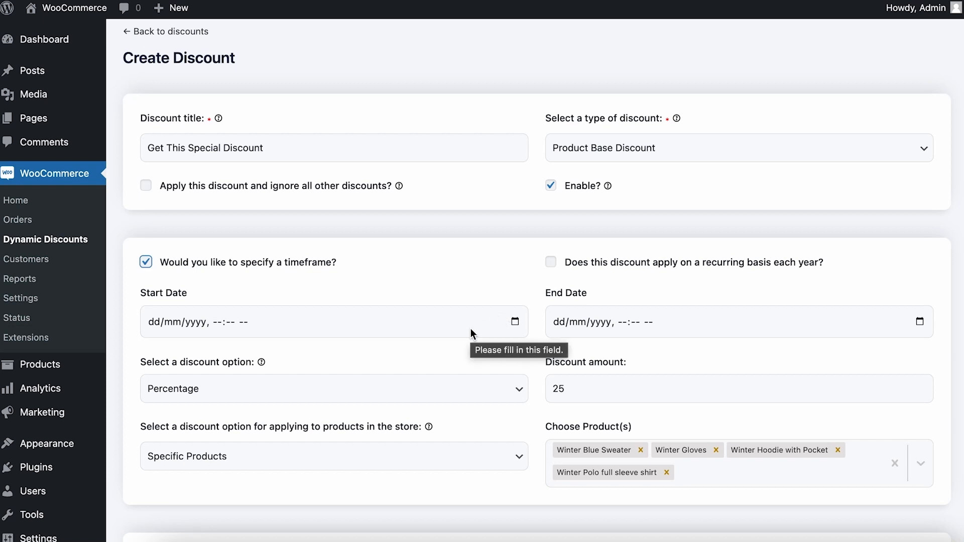
left_click(515, 322)
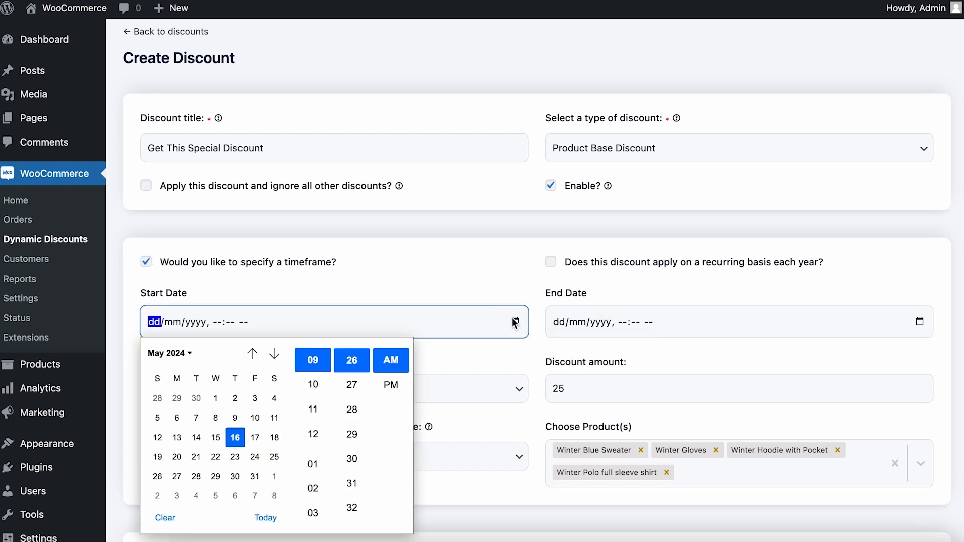
left_click(253, 437)
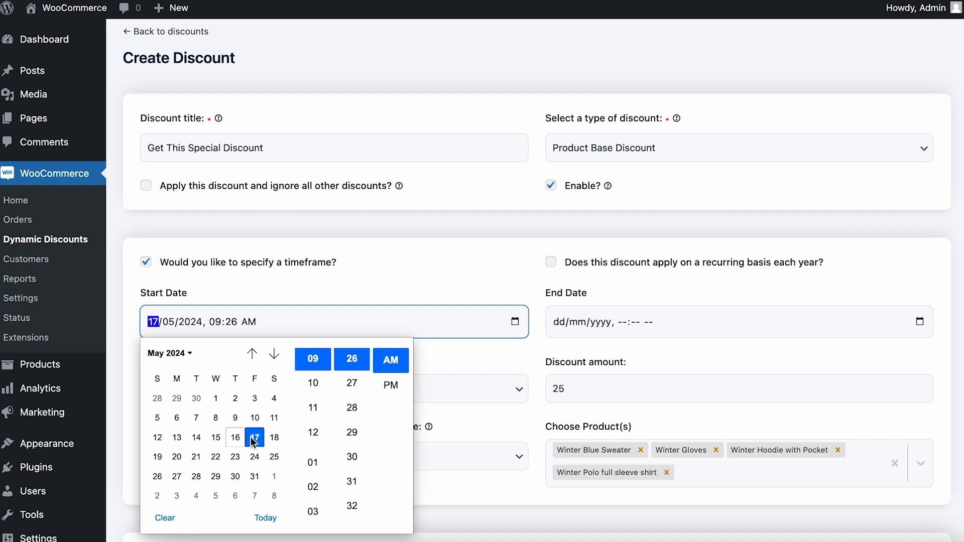
left_click(678, 324)
left_click(924, 322)
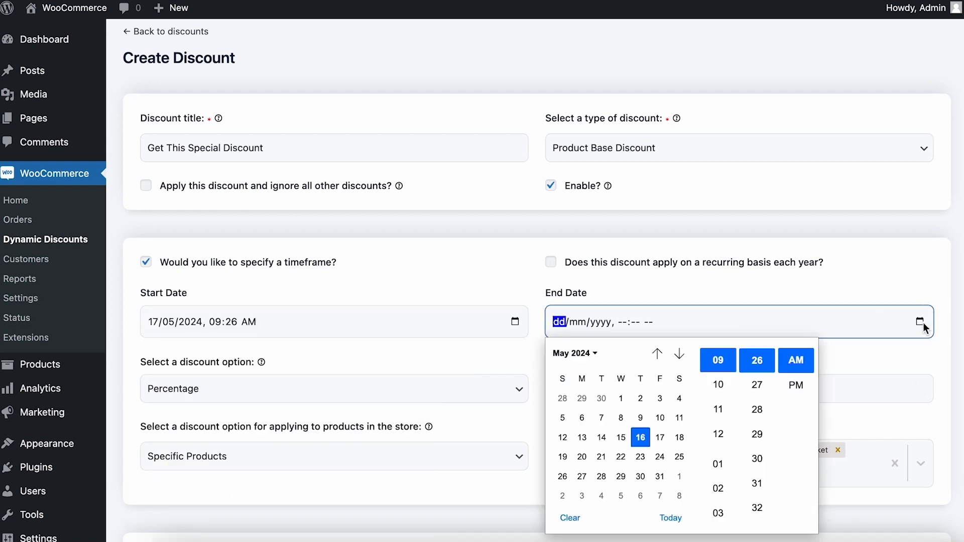
left_click(659, 477)
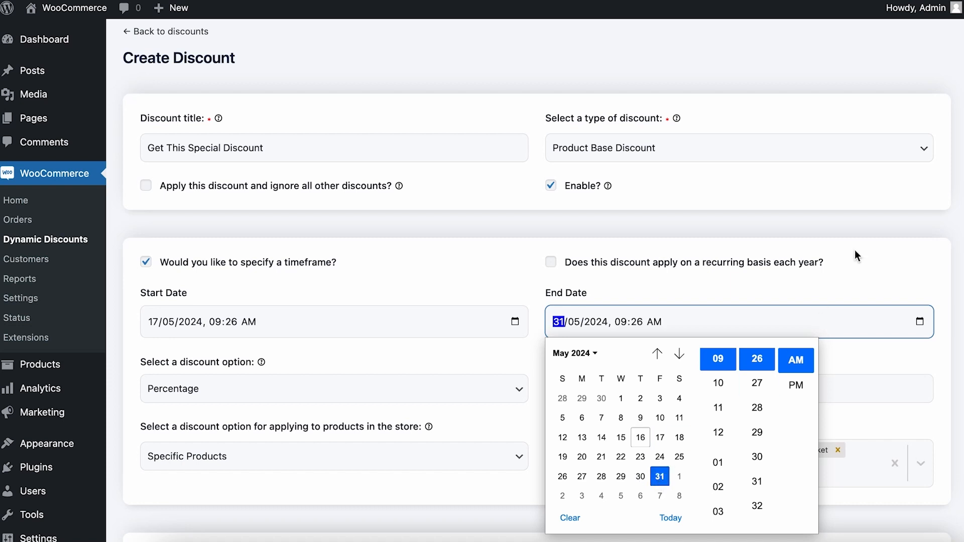
left_click(846, 254)
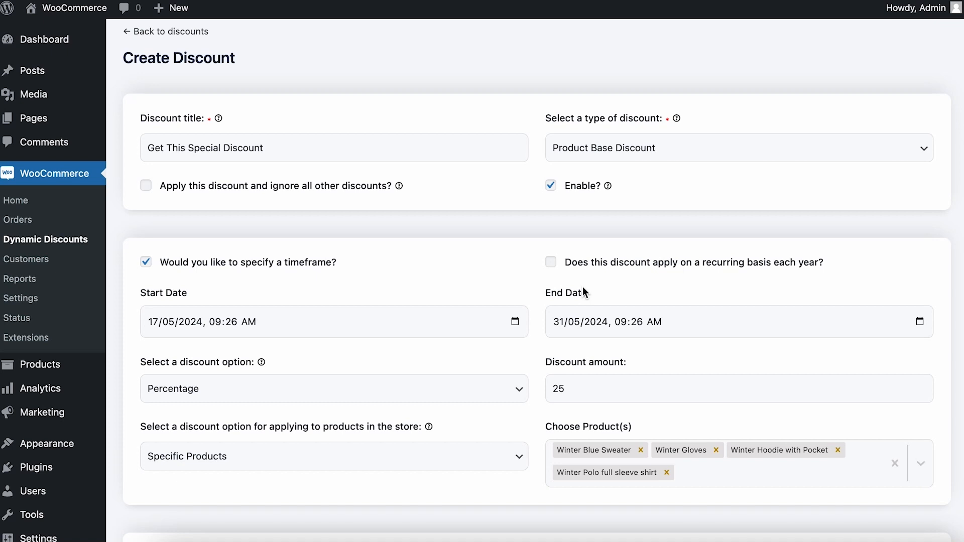
Make the timed discount apply on a recurring basis each year.
left_click(551, 261)
scroll(653, 300, "down", 2)
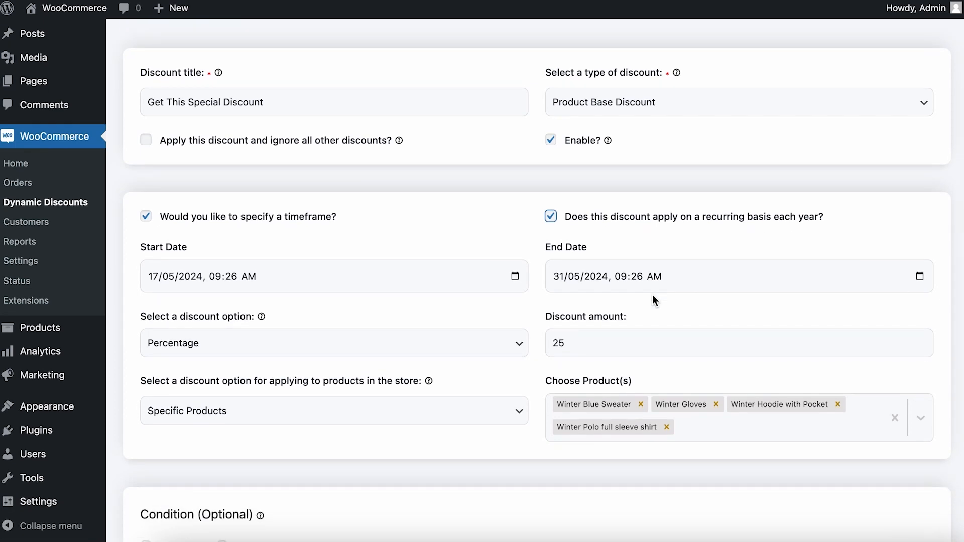
scroll(653, 299, "up", 3)
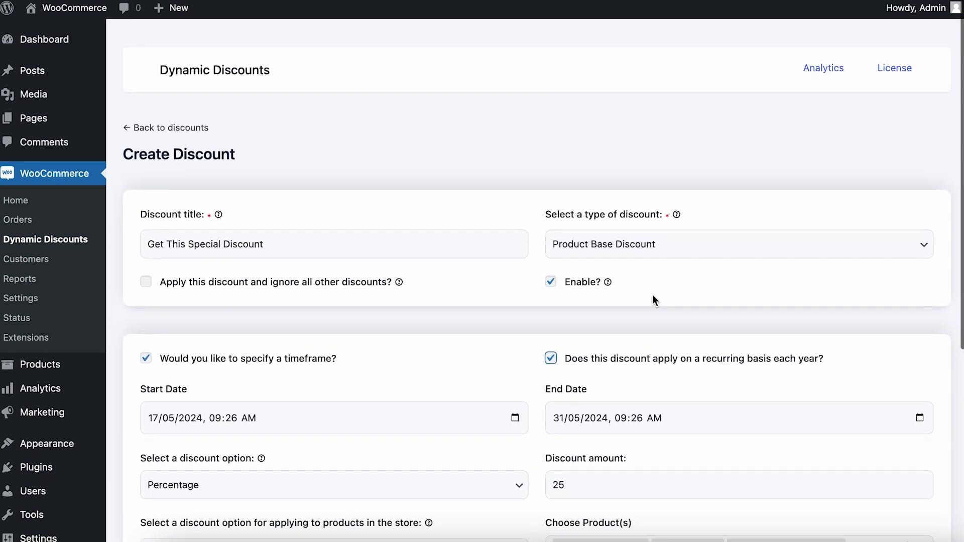
Turn off the yearly recurrence and remove the timeframe from the discount.
scroll(653, 299, "down", 2)
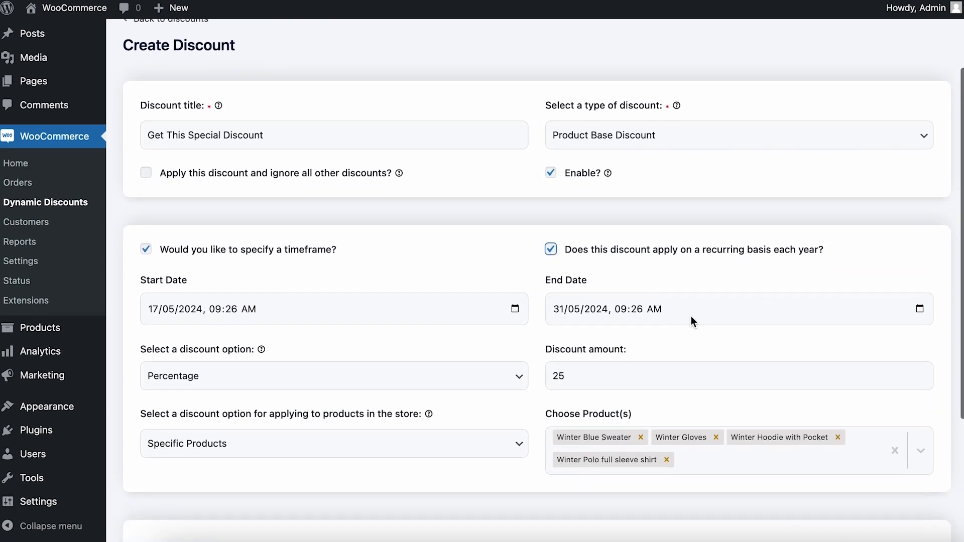
left_click(551, 249)
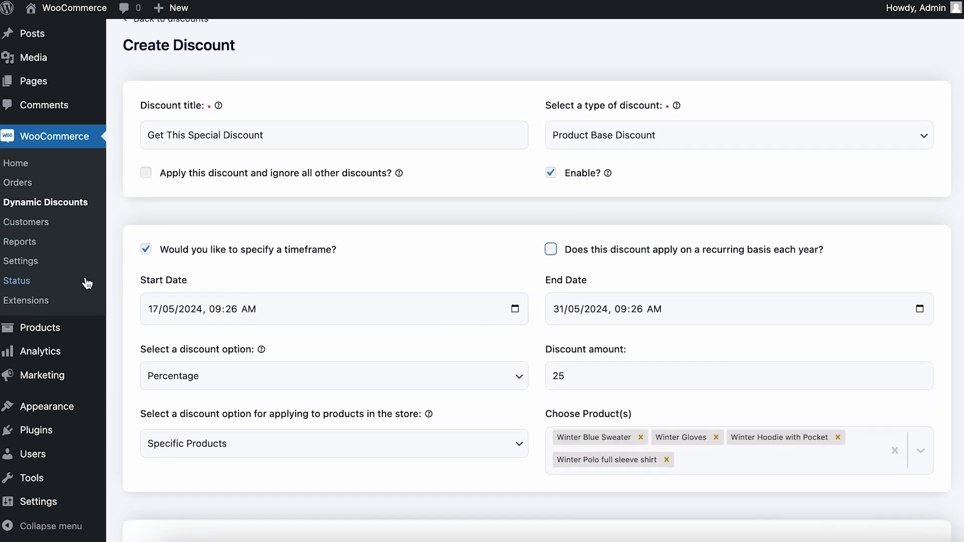
left_click(147, 250)
Save the product-based discount and return to the list of all discounts.
scroll(597, 288, "down", 3)
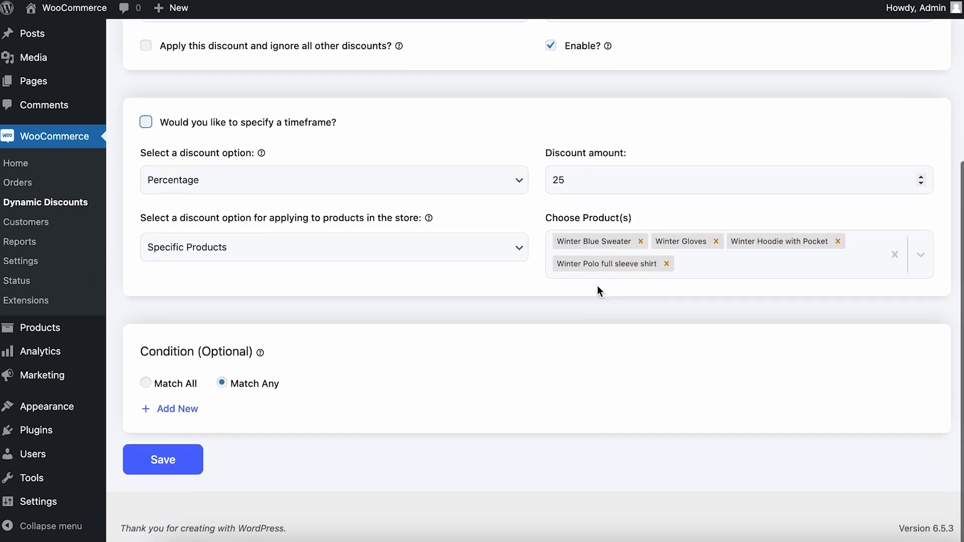
scroll(597, 289, "up", 5)
scroll(597, 289, "down", 6)
left_click(163, 463)
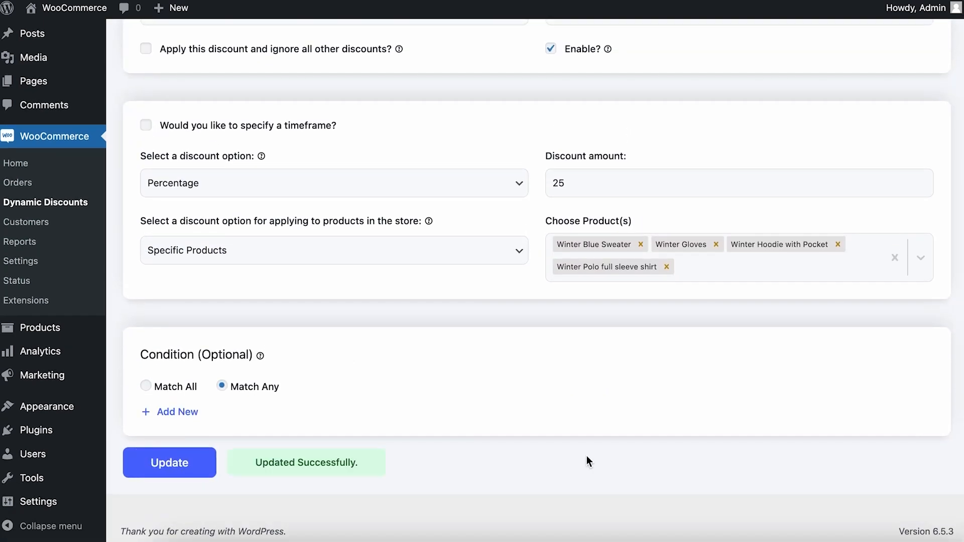
scroll(587, 456, "up", 5)
left_click(177, 130)
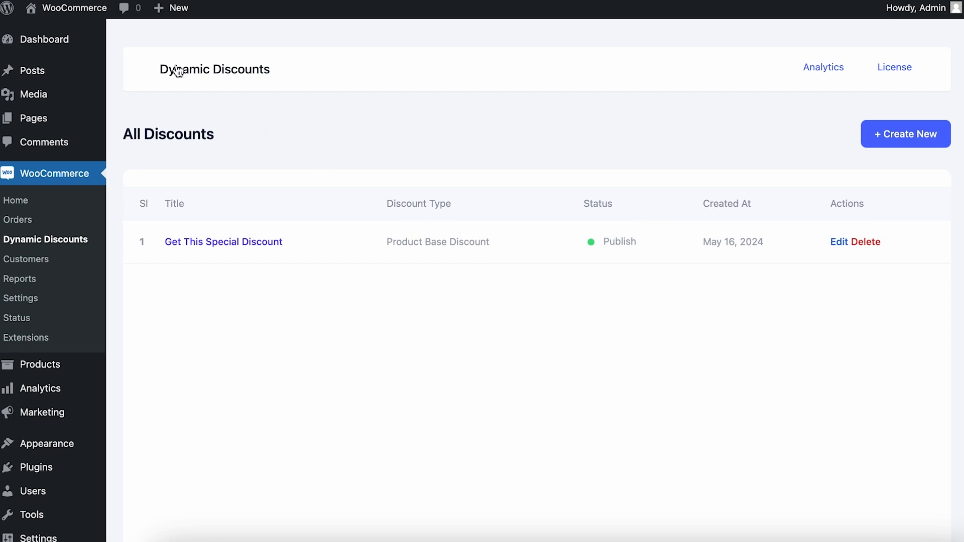
Visit the store and open the Winter Blue Sweater product on the second shop page to check its discounted price.
mouse_move(70, 7)
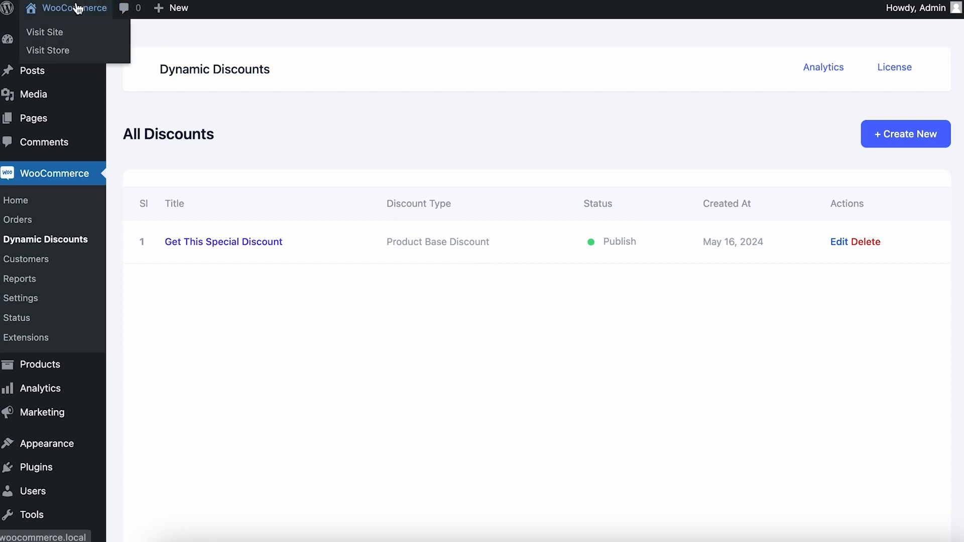
left_click(56, 52)
scroll(577, 133, "down", 2)
scroll(764, 158, "up", 2)
scroll(444, 171, "down", 20)
scroll(444, 174, "down", 15)
left_click(517, 177)
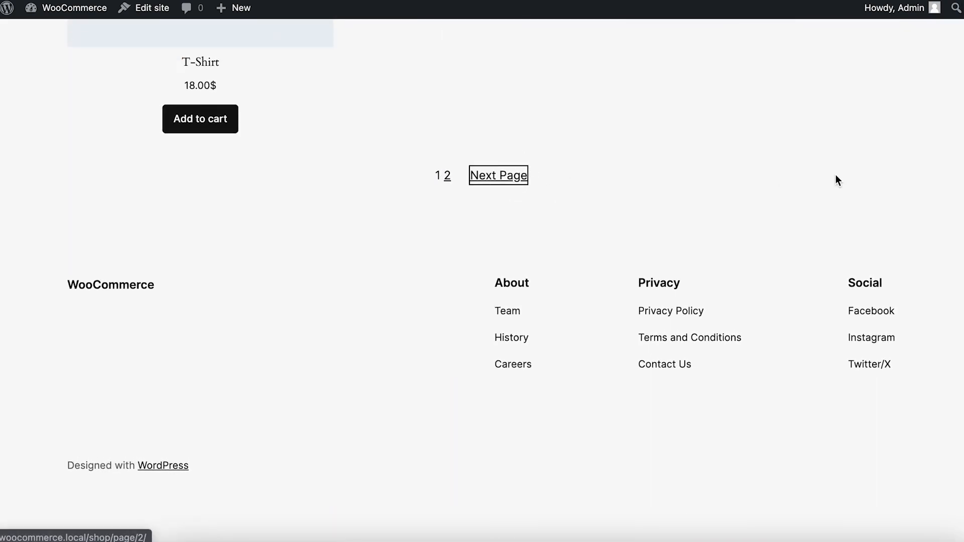
scroll(835, 180, "down", 6)
left_click(796, 207)
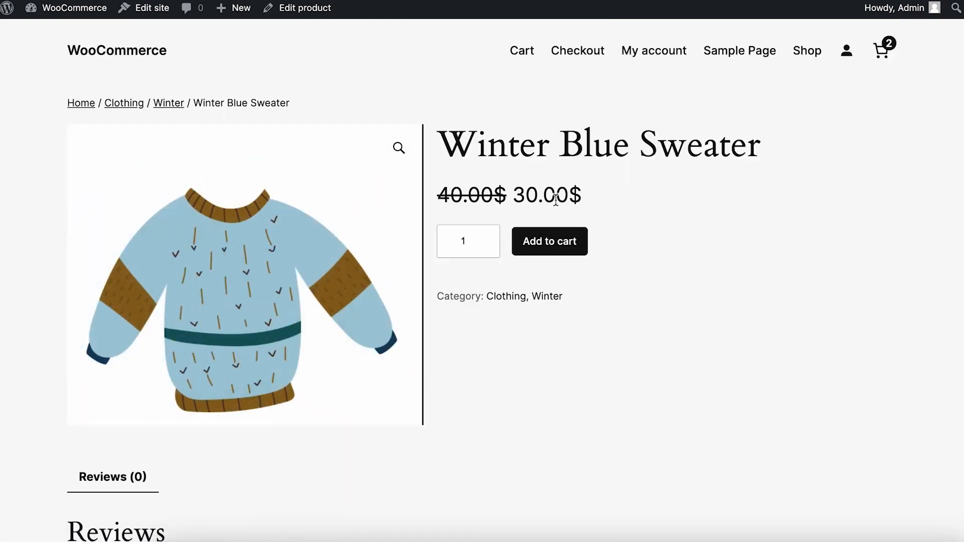
Check the Winter Blue Sweater's discounted price, and compare the prices of all products on the second shop page.
left_click_drag(620, 201, 452, 182)
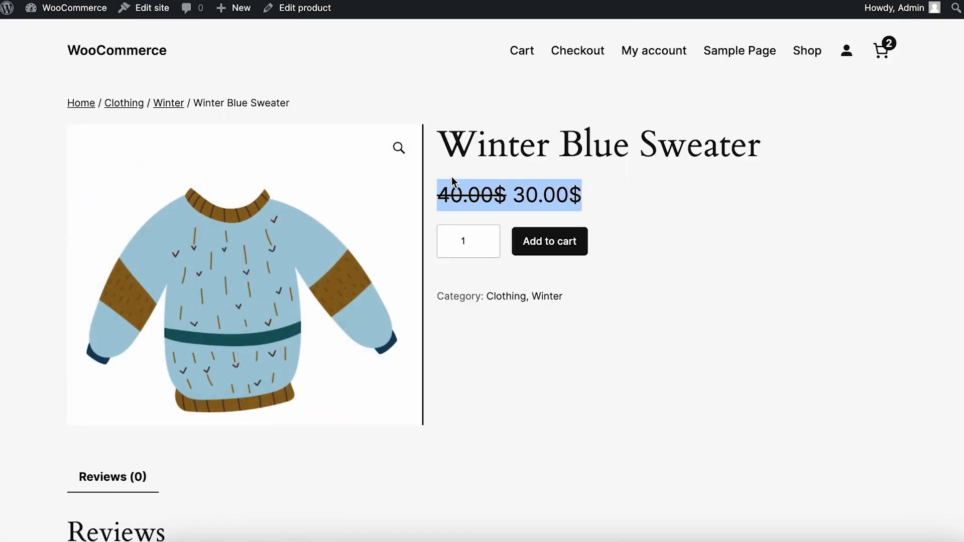
scroll(712, 221, "down", 1)
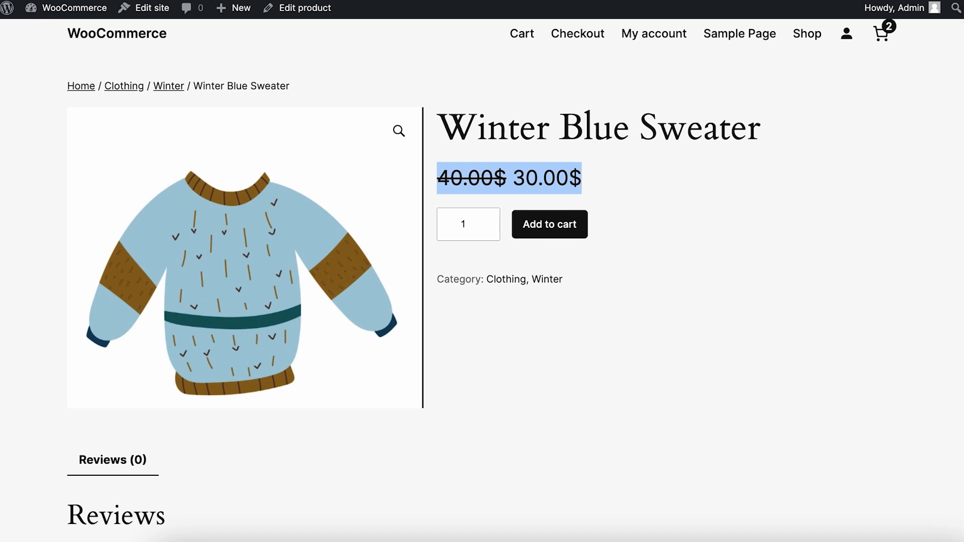
key("alt+Left")
scroll(561, 243, "down", 5)
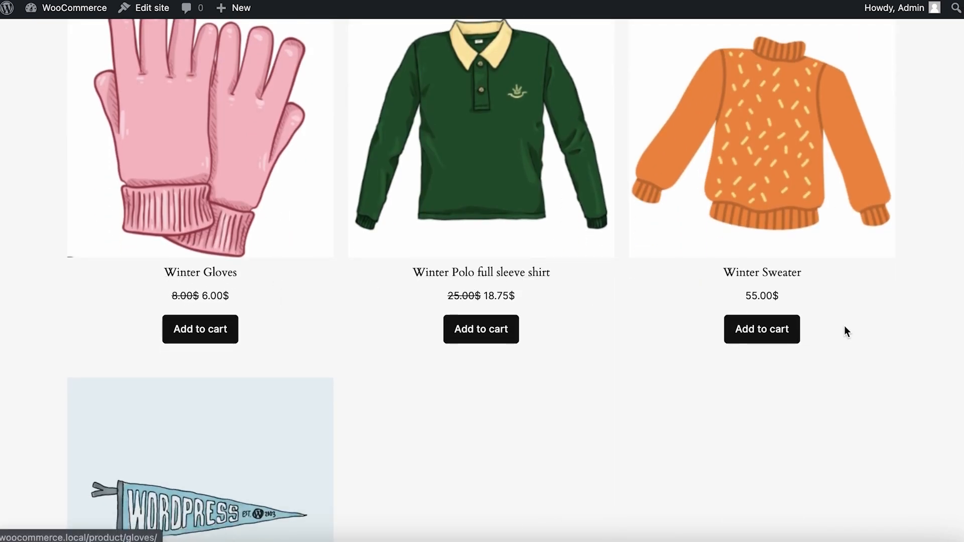
scroll(554, 306, "down", 2)
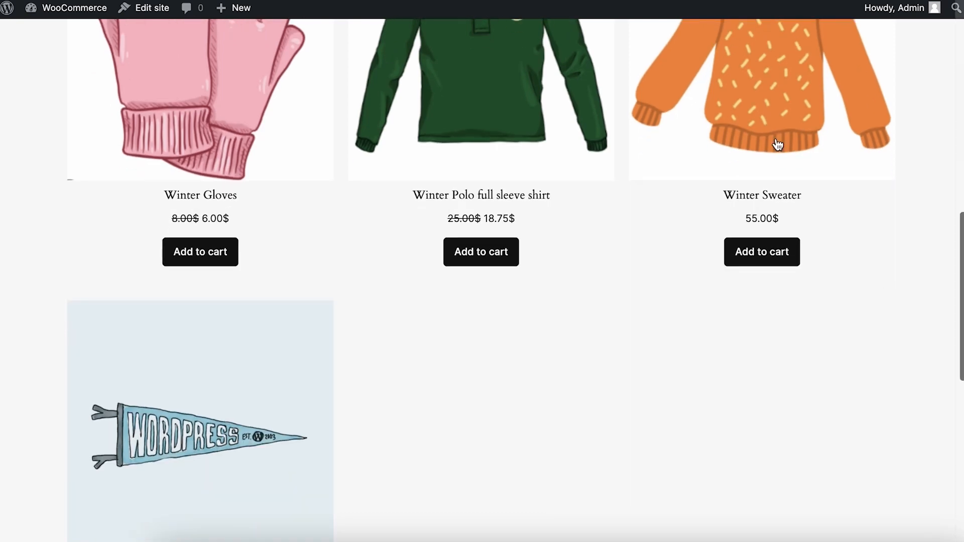
scroll(607, 216, "up", 8)
scroll(607, 221, "down", 10)
scroll(608, 221, "up", 11)
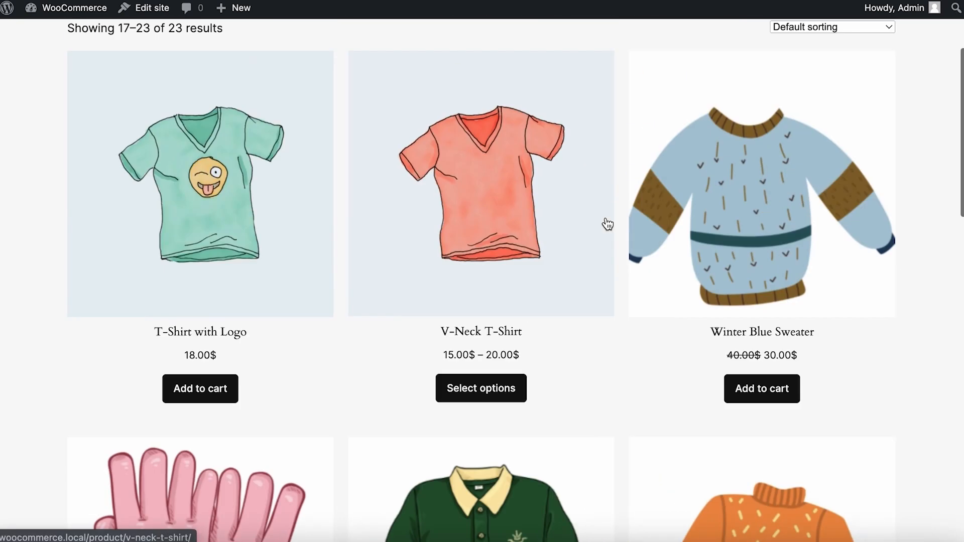
scroll(606, 220, "up", 3)
scroll(606, 221, "down", 14)
scroll(606, 221, "up", 4)
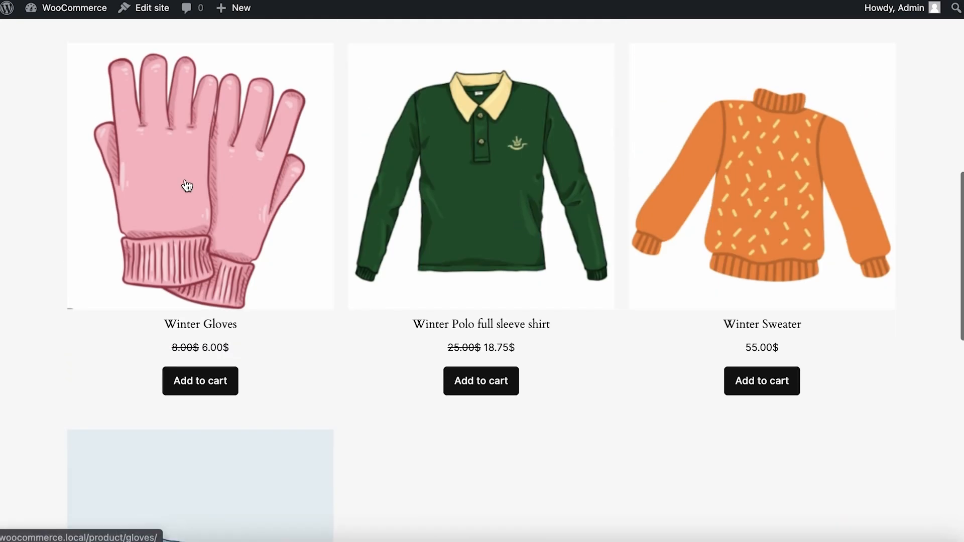
scroll(652, 363, "up", 5)
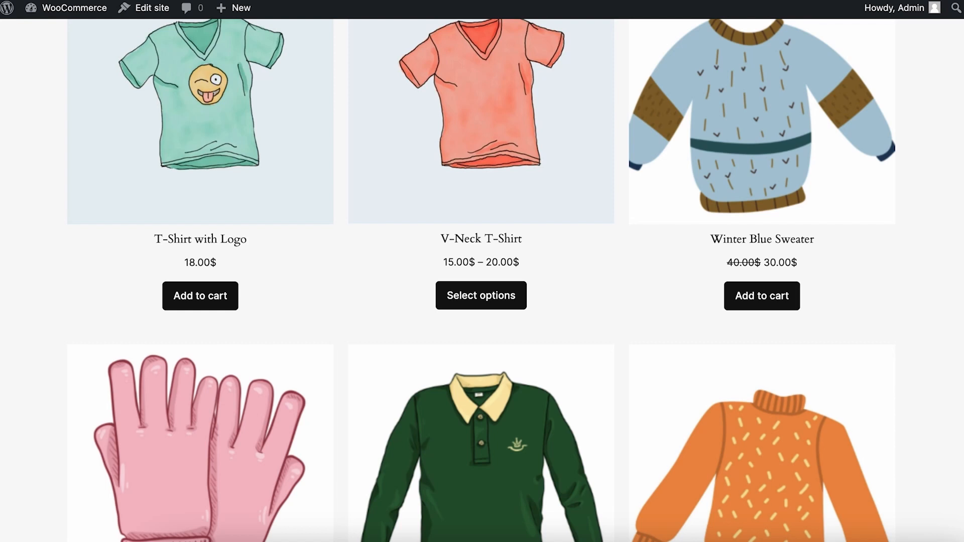
scroll(251, 9, "up", 5)
Return to the admin dashboard and open the "Get This Special Discount" dynamic discount for editing.
mouse_move(91, 9)
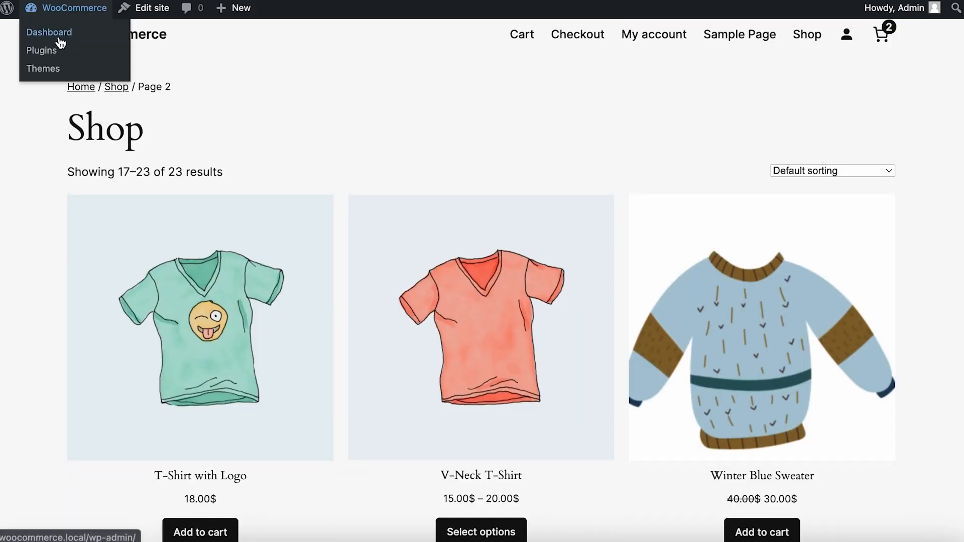
left_click(49, 32)
mouse_move(80, 223)
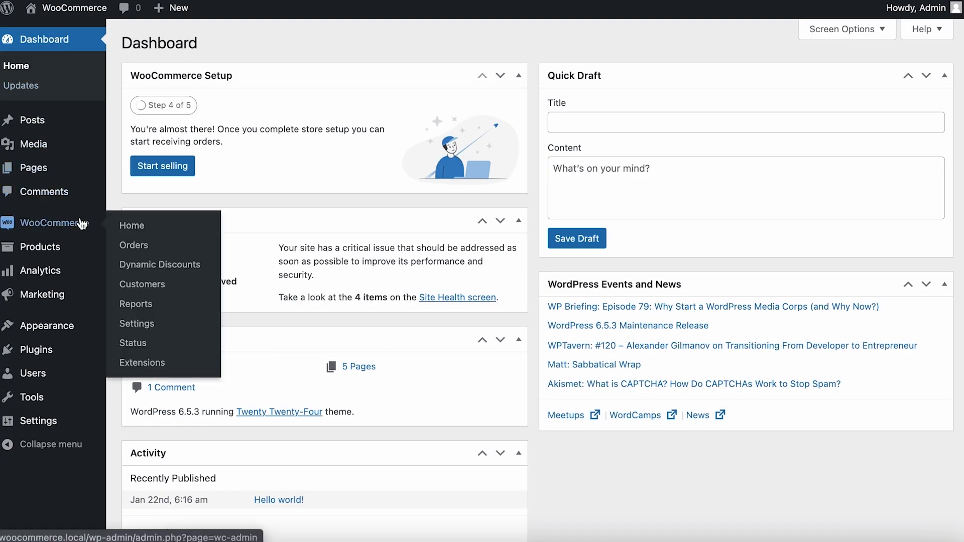
left_click(150, 263)
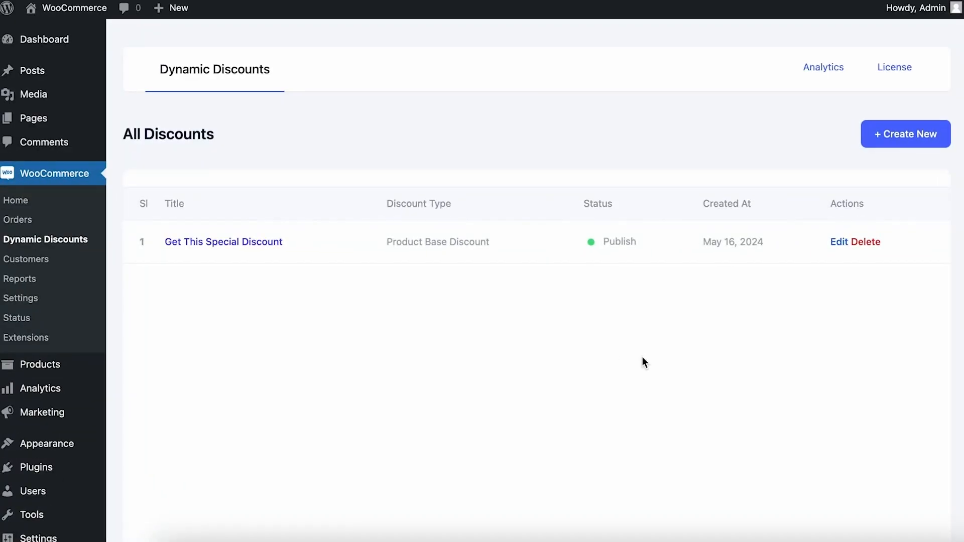
left_click(256, 241)
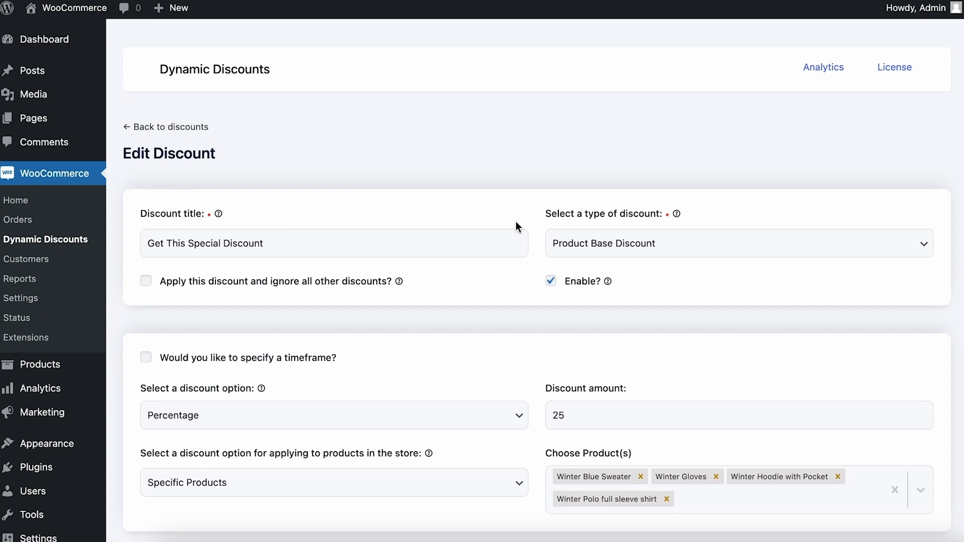
Try a discount condition requiring a subtotal less than 25, and remove that condition.
scroll(516, 223, "down", 5)
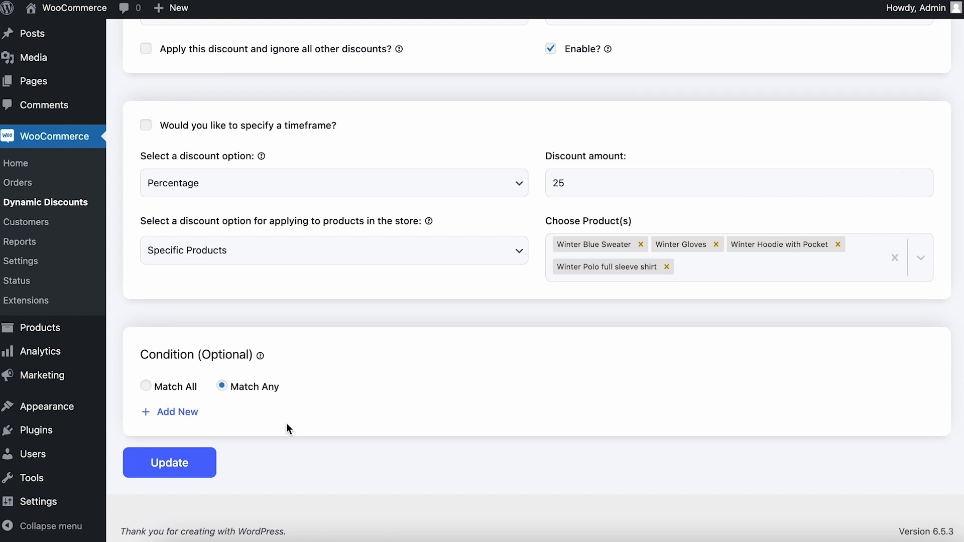
left_click(189, 420)
scroll(331, 392, "down", 2)
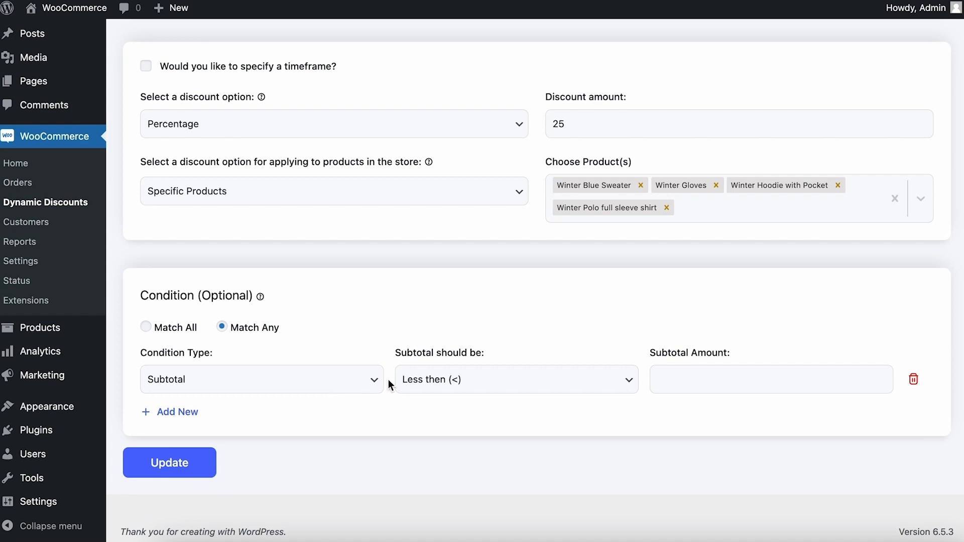
left_click(372, 385)
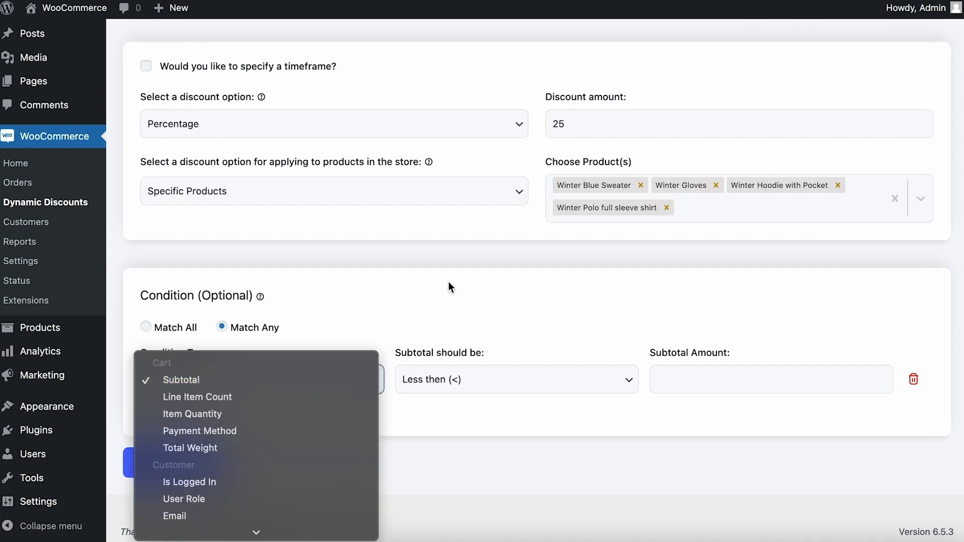
scroll(309, 462, "down", 3)
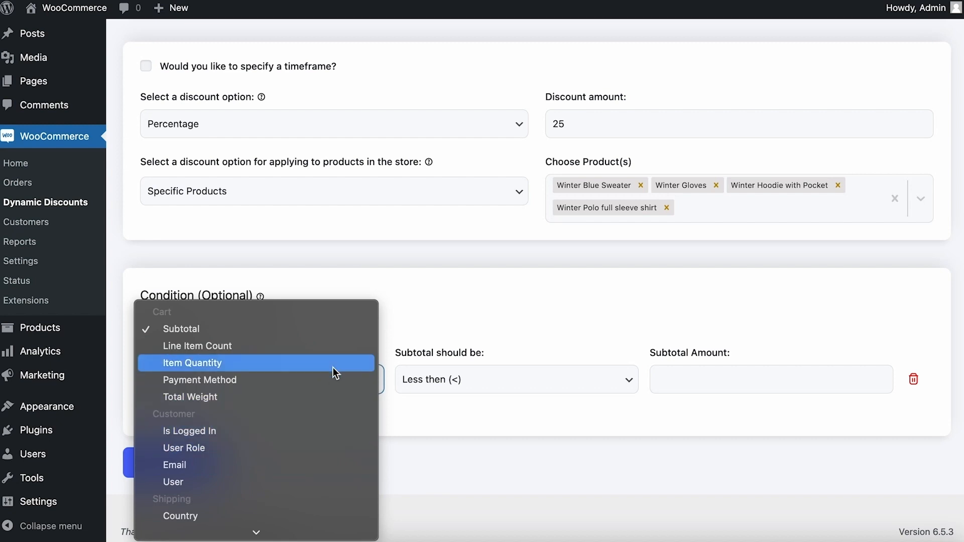
scroll(333, 369, "down", 5)
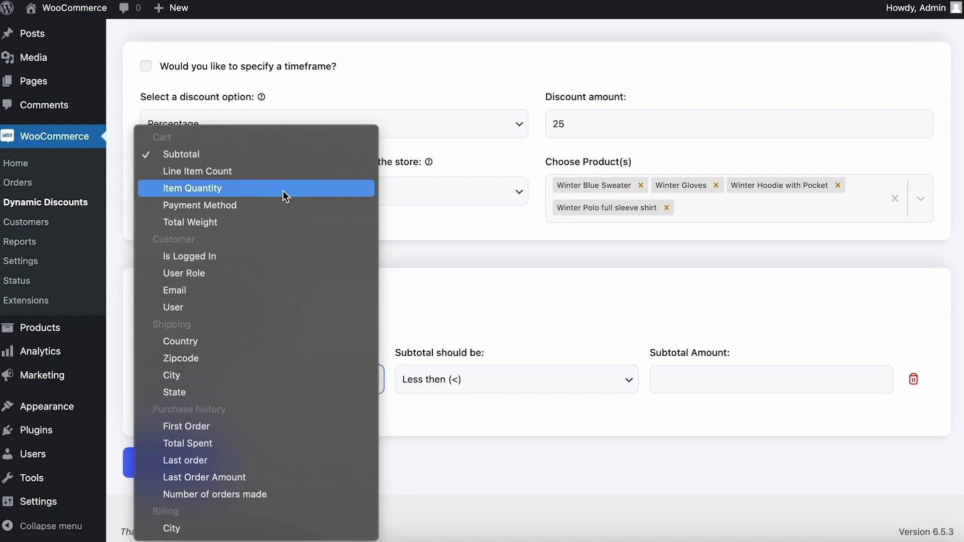
left_click(284, 153)
left_click(674, 387)
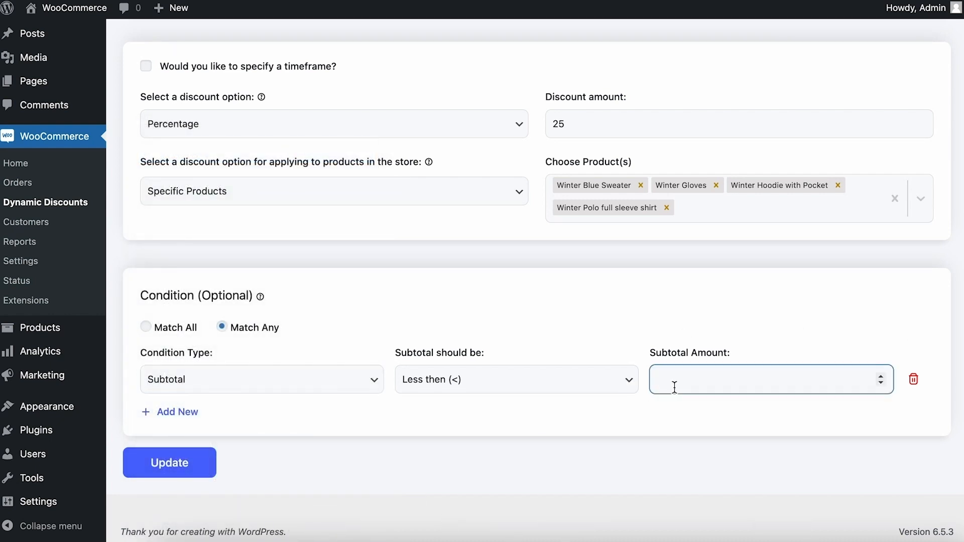
type("25")
left_click(469, 447)
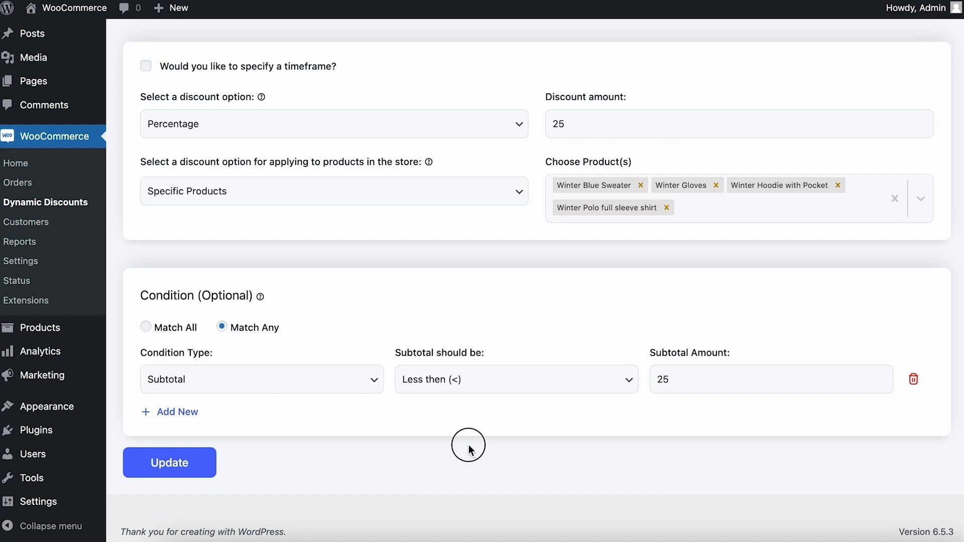
scroll(468, 445, "up", 6)
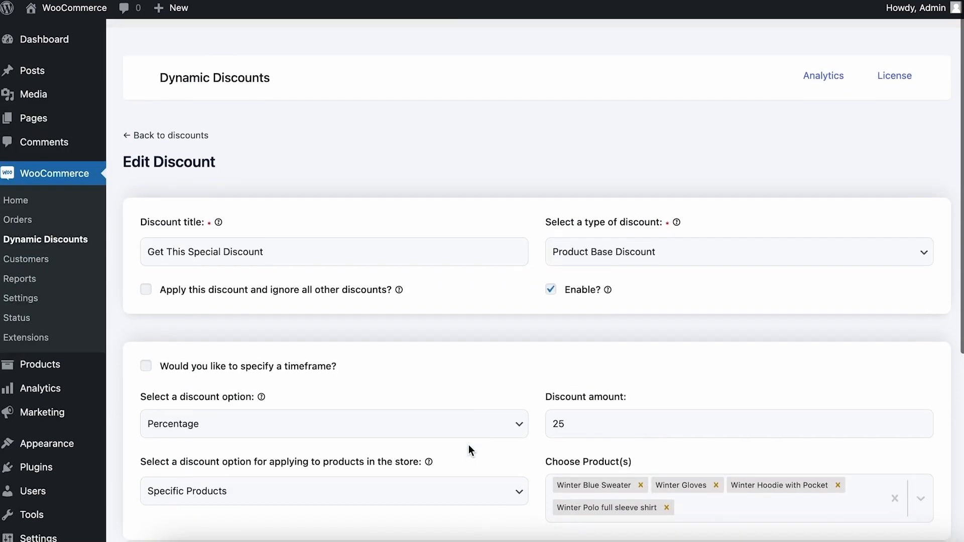
scroll(501, 418, "down", 6)
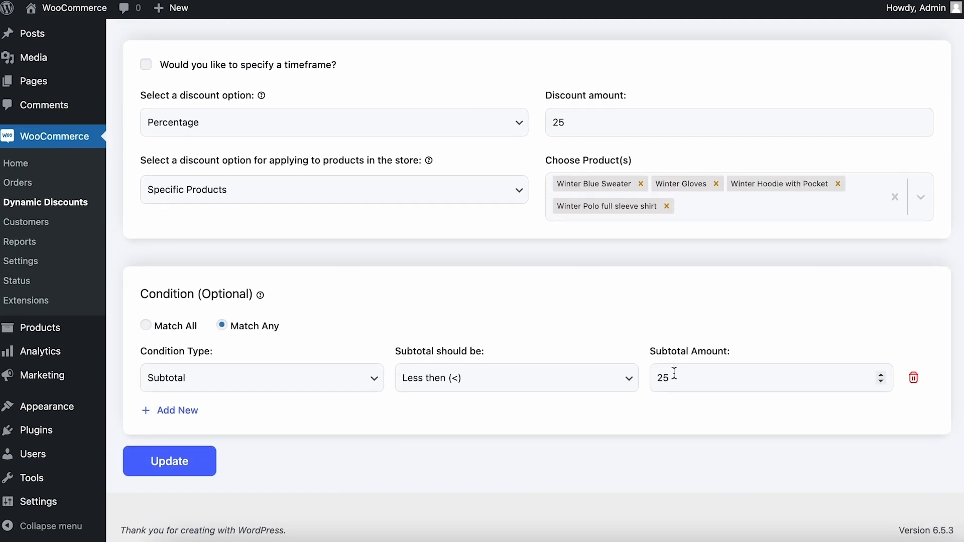
left_click(914, 381)
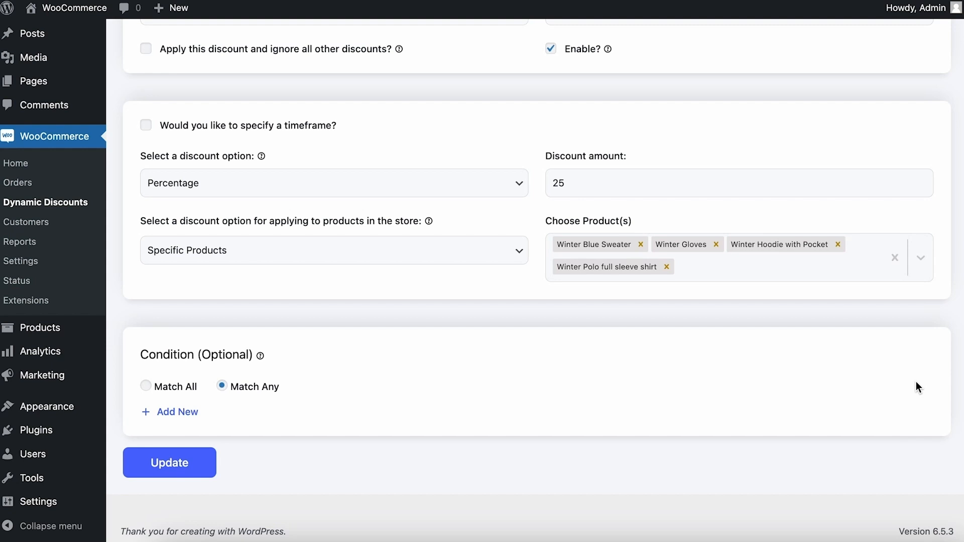
Add a User Role condition to the discount that requires the Customer role to be in the list.
left_click(176, 413)
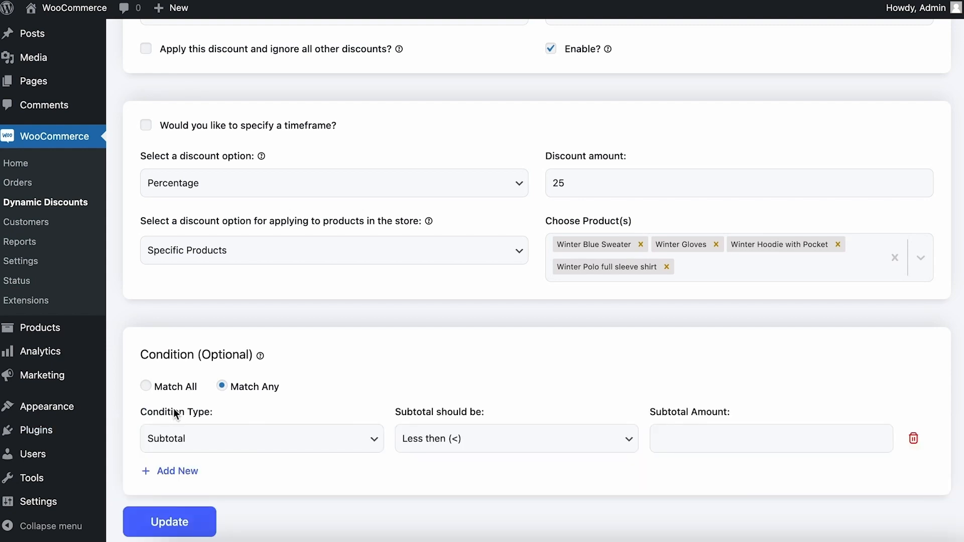
scroll(403, 312, "down", 1)
left_click(366, 383)
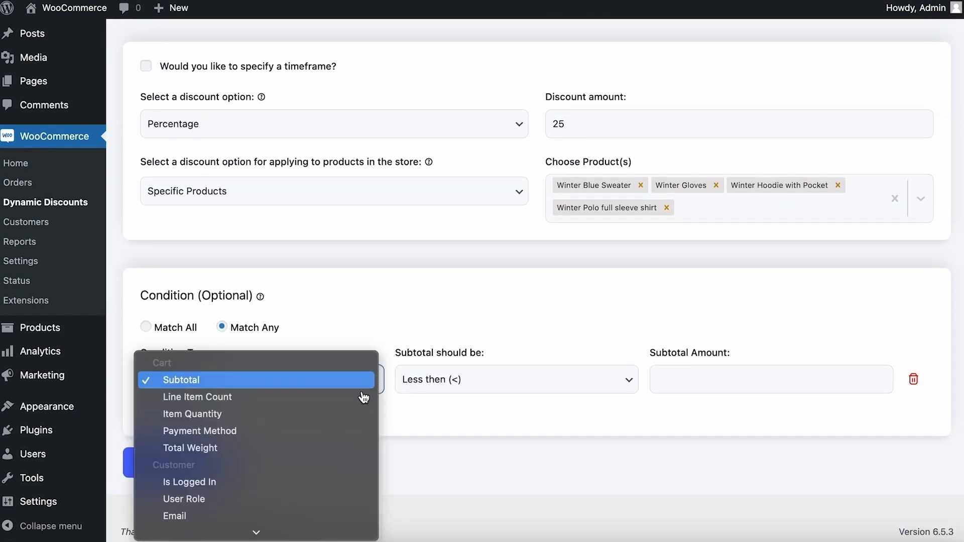
scroll(328, 433, "down", 5)
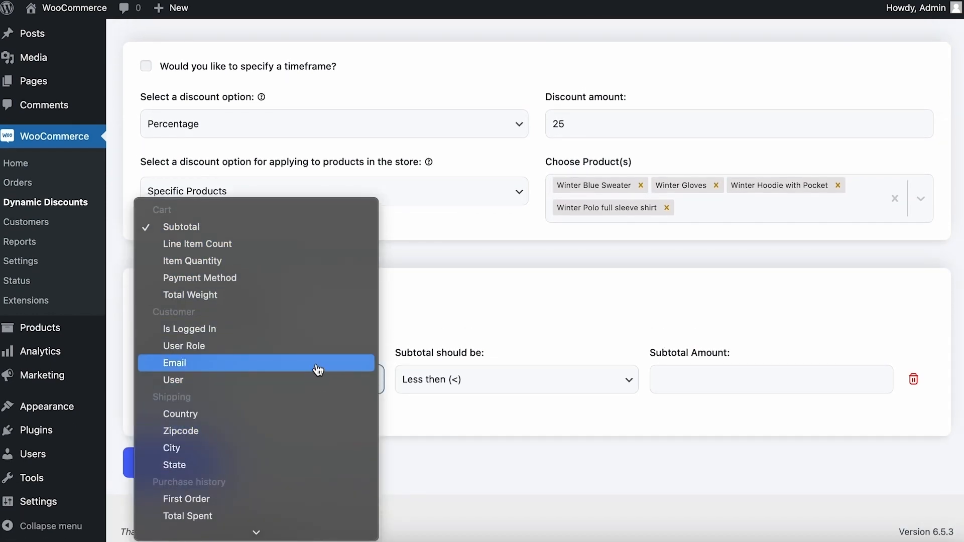
left_click(317, 348)
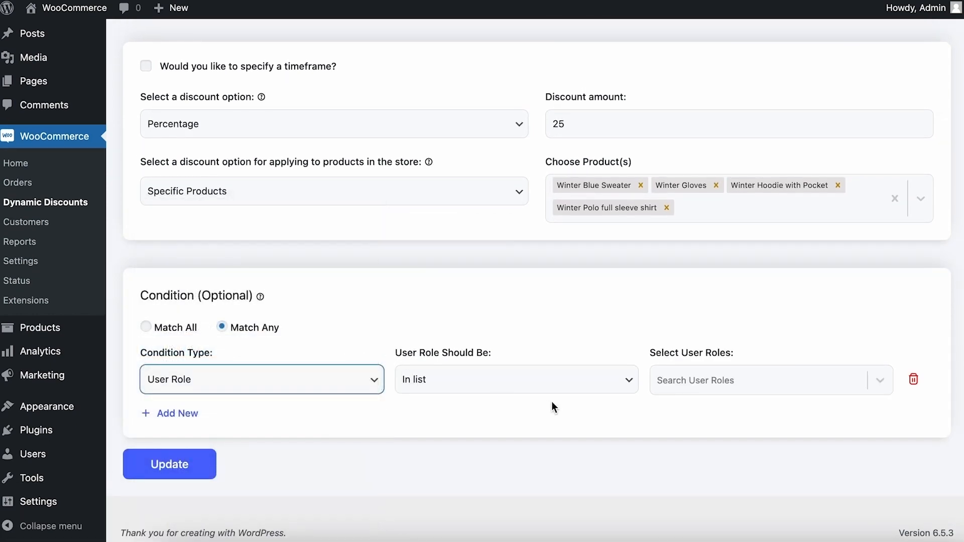
left_click(762, 371)
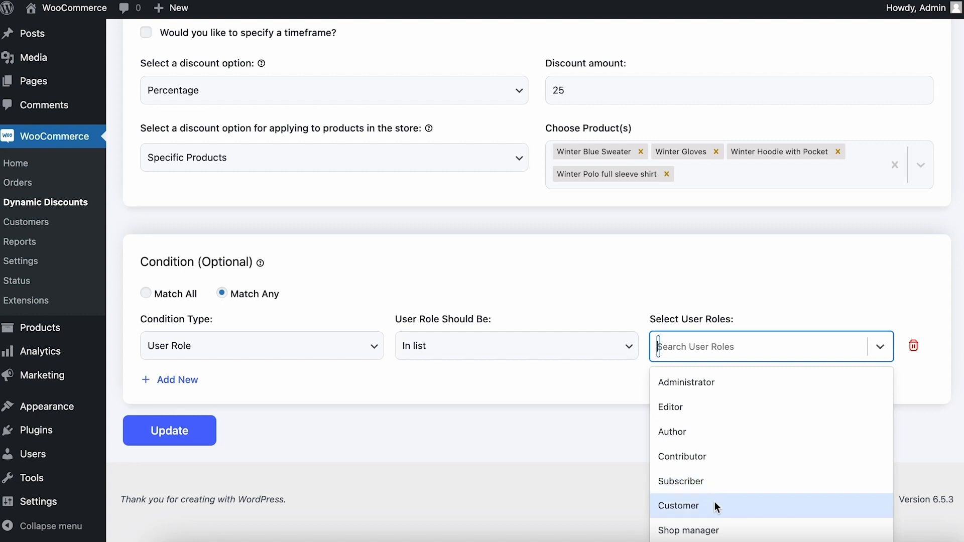
left_click(763, 511)
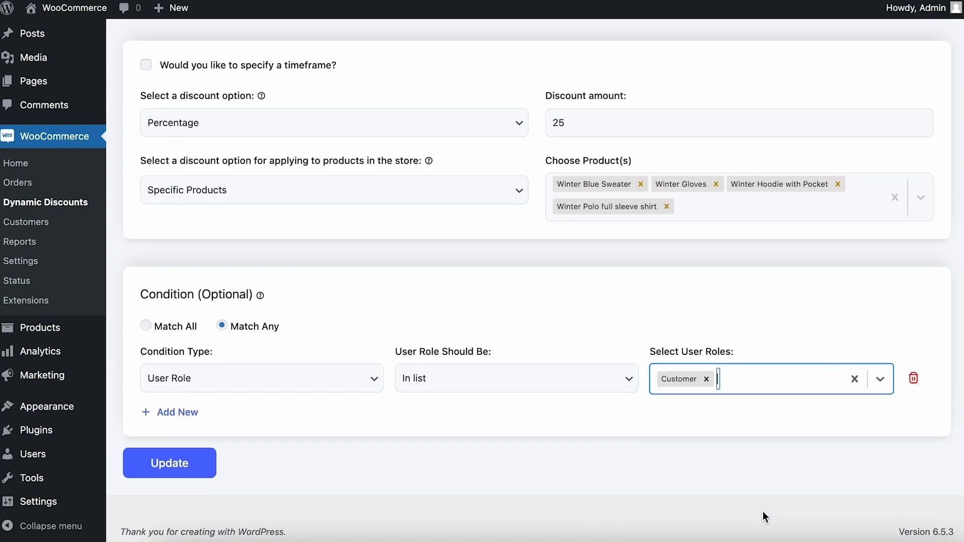
scroll(763, 511, "up", 5)
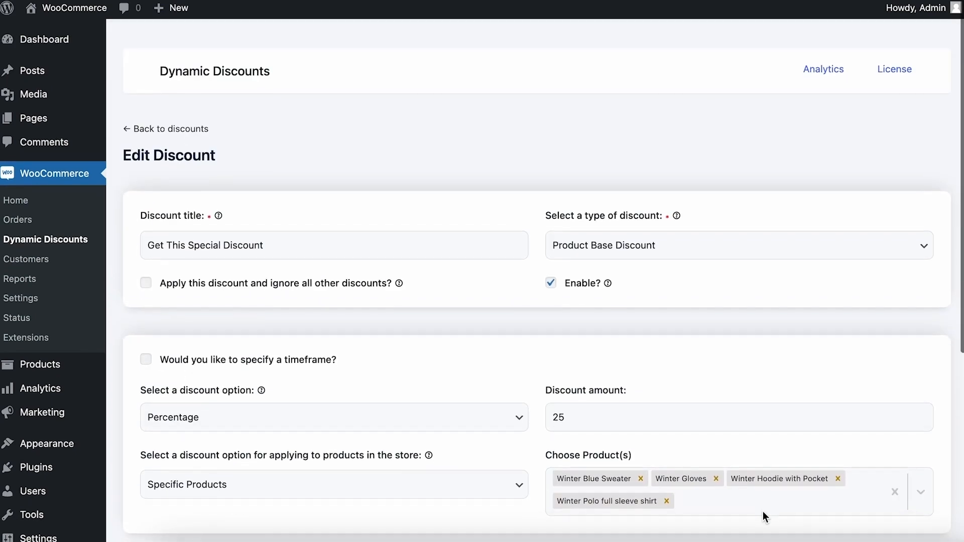
scroll(763, 512, "down", 2)
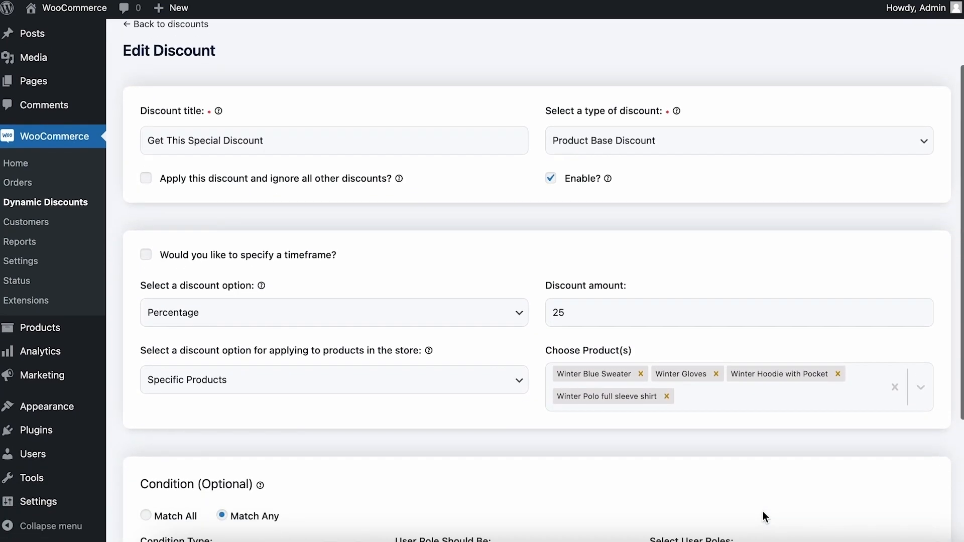
scroll(763, 511, "down", 4)
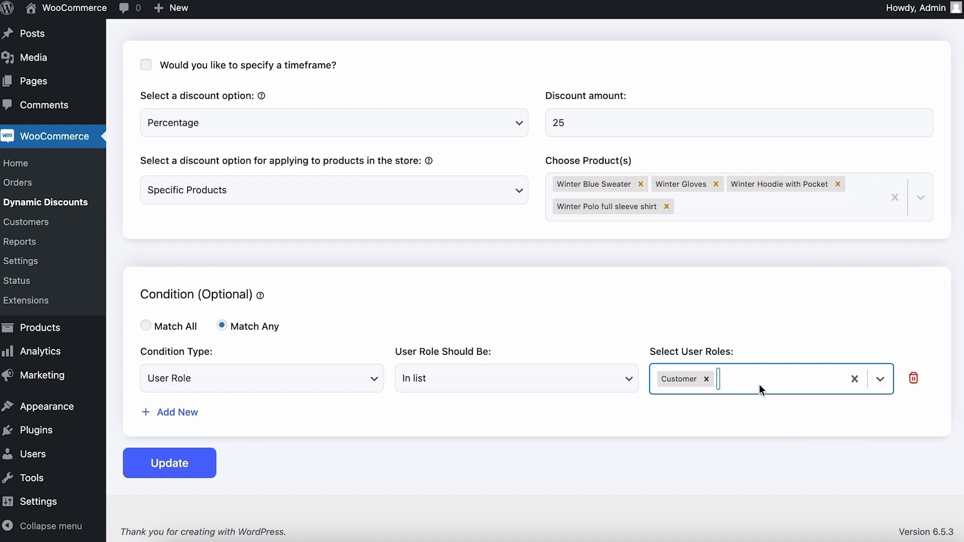
Change the discount's condition type from user role to First Order.
left_click(330, 383)
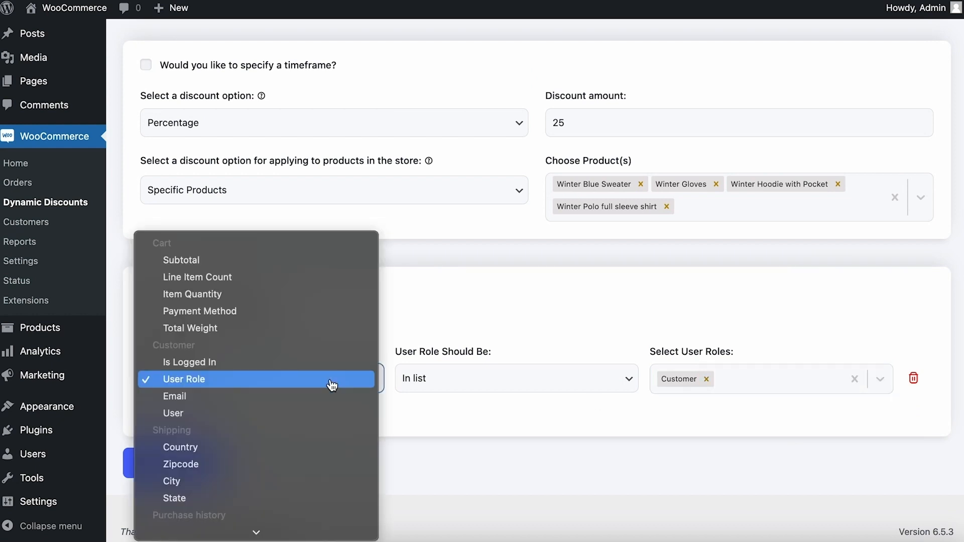
scroll(331, 385, "down", 3)
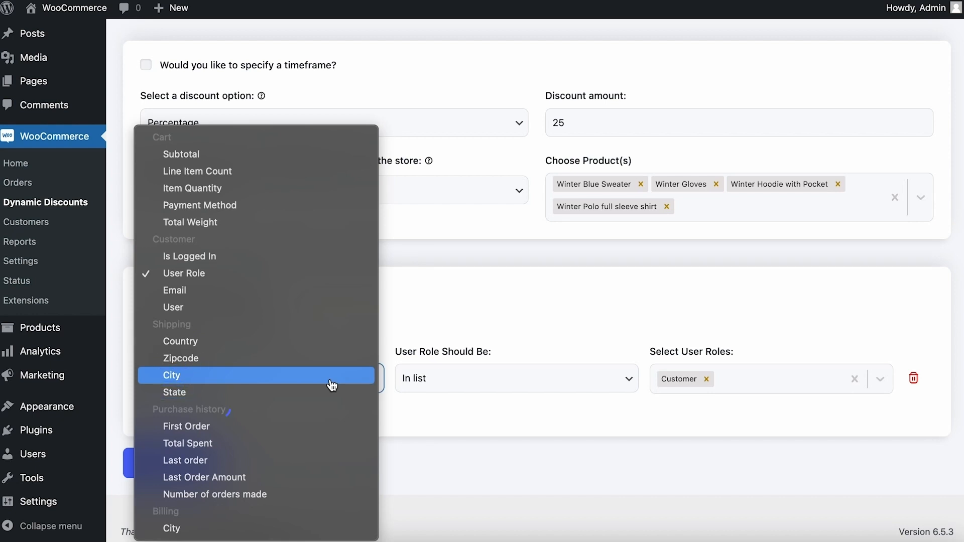
left_click(316, 429)
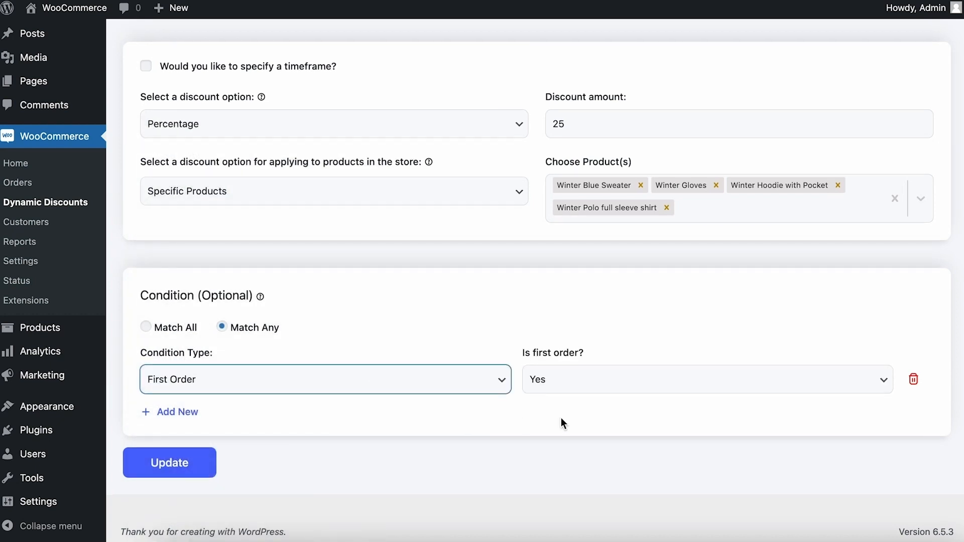
left_click(488, 385)
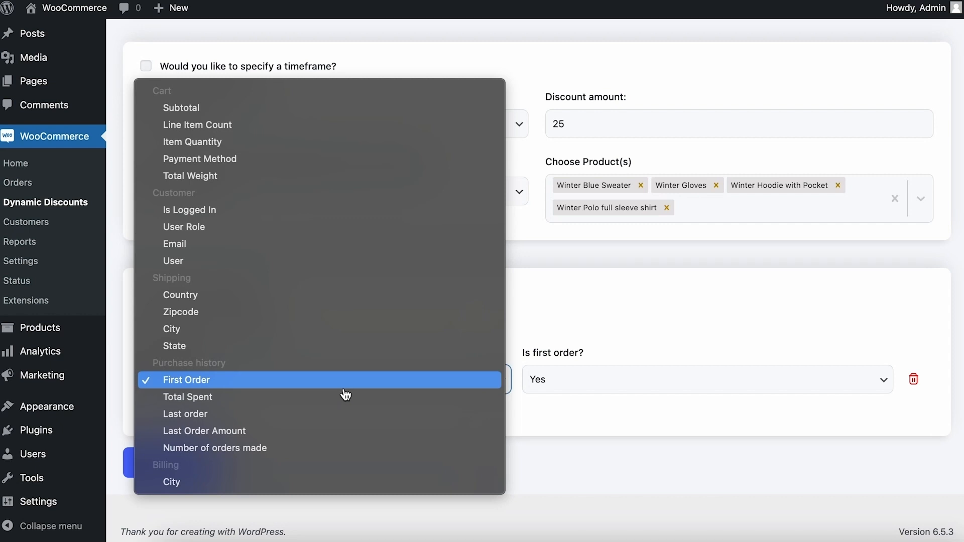
left_click(641, 448)
left_click(459, 384)
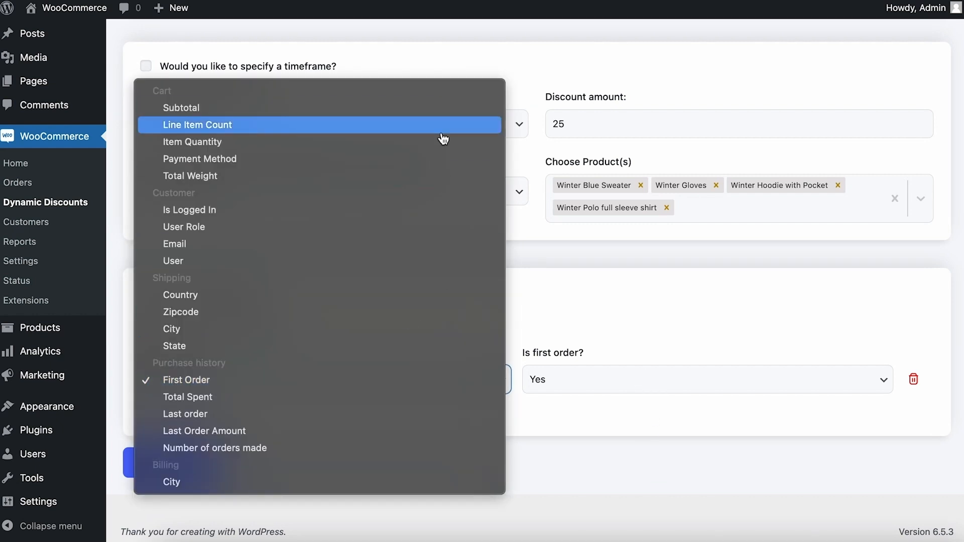
left_click(749, 317)
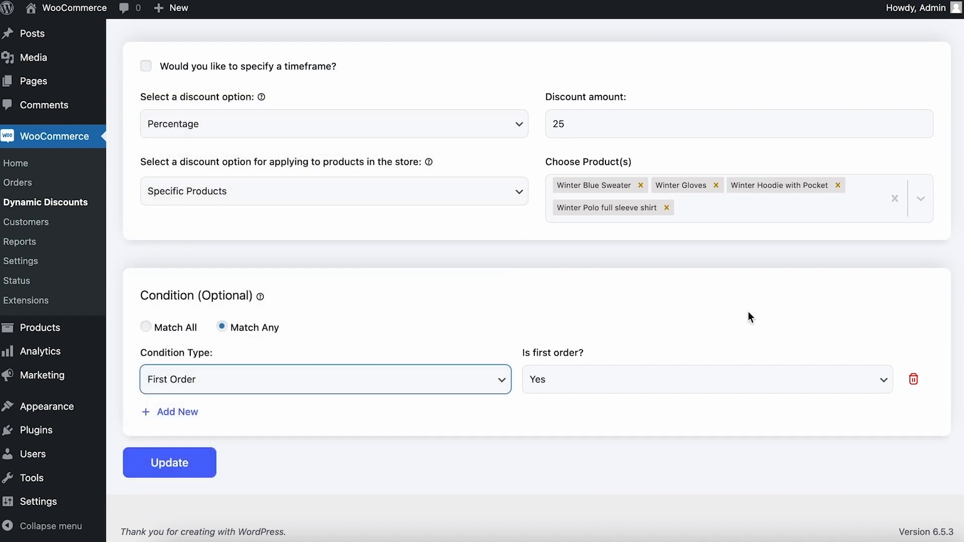
Open the Dynamic Discounts analytics and filter the figures by the Product Base Discount type.
scroll(748, 316, "up", 6)
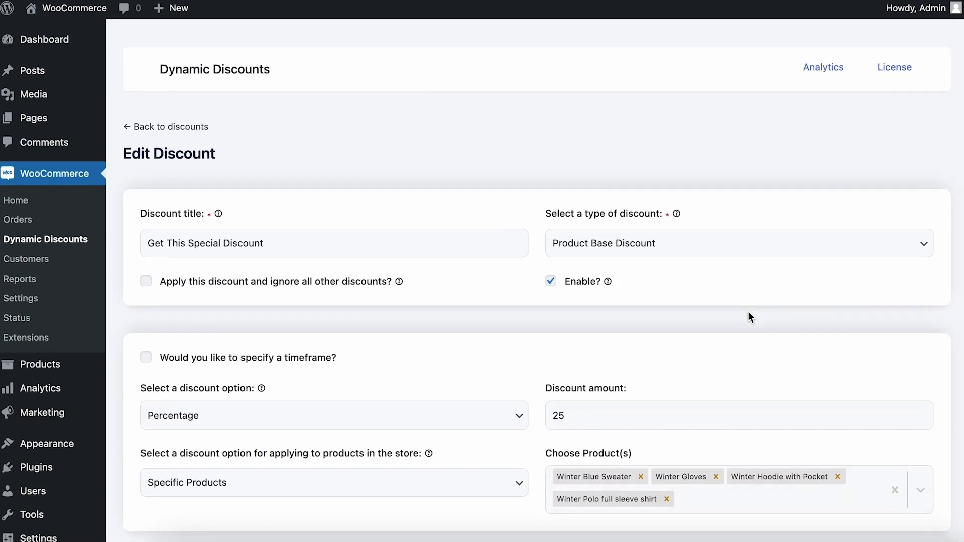
left_click(822, 71)
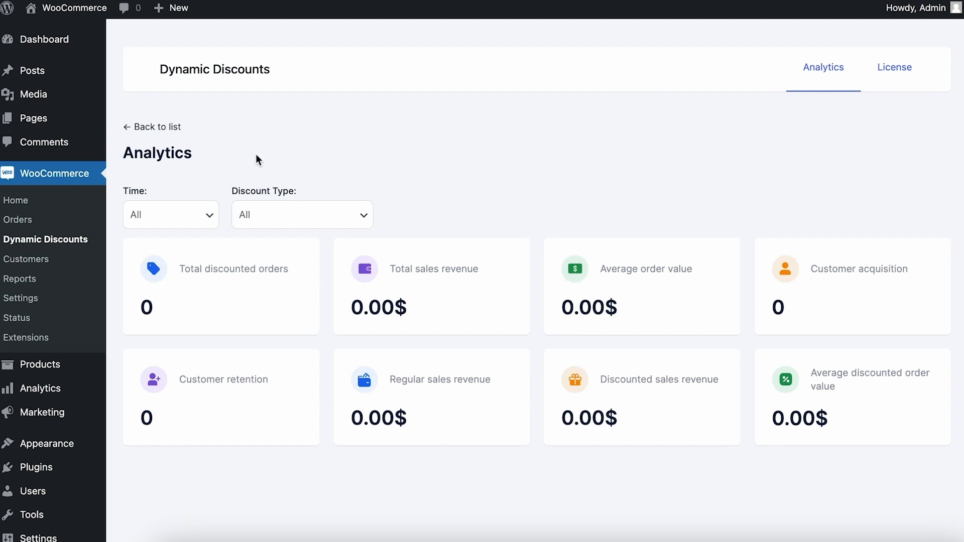
left_click(302, 214)
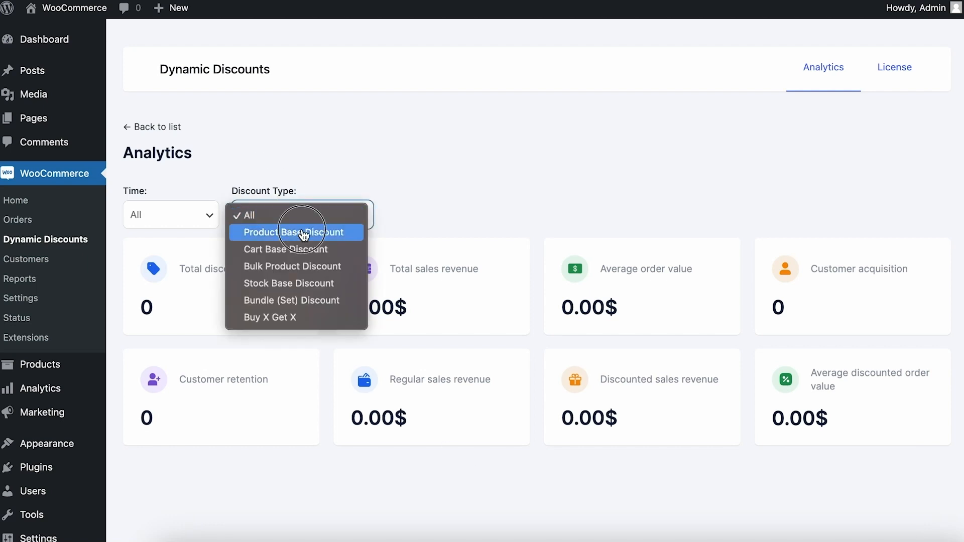
left_click(303, 232)
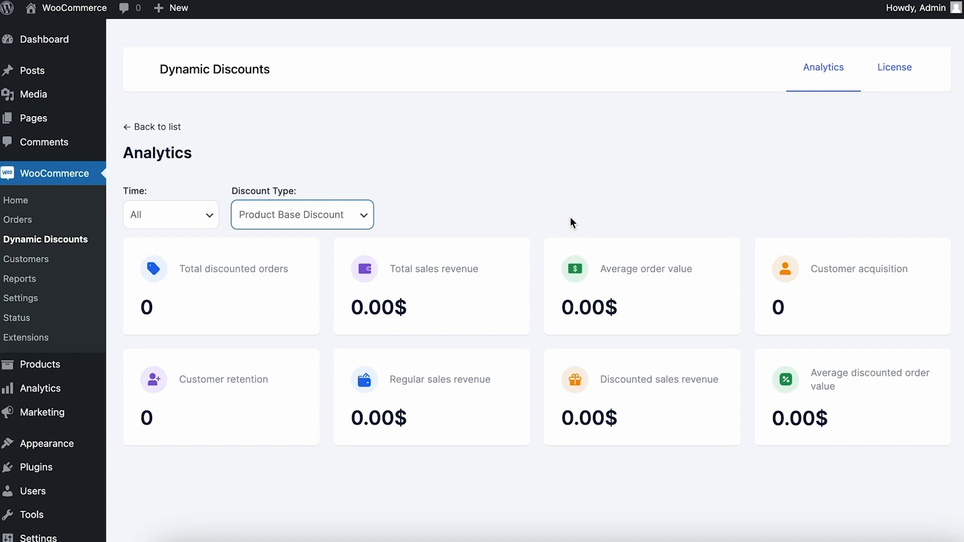
left_click(303, 220)
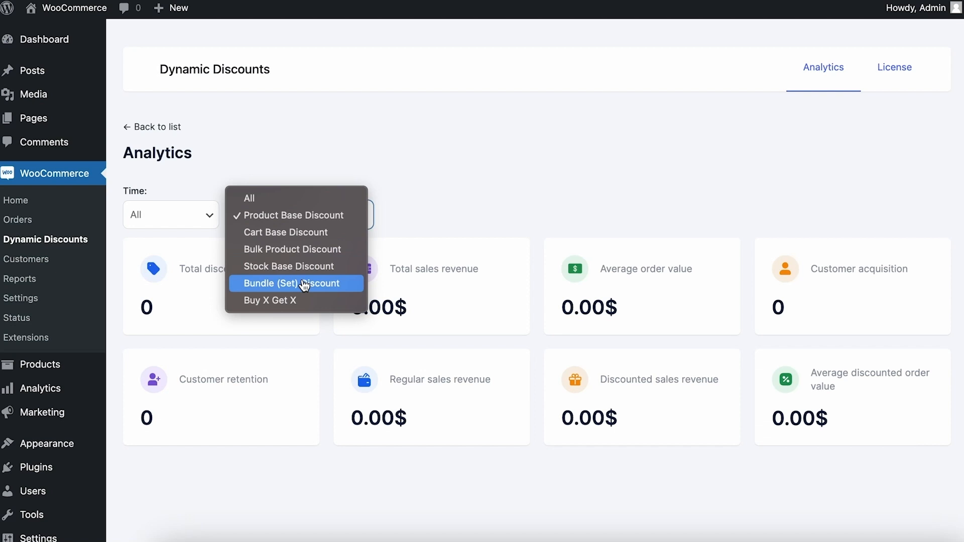
left_click(156, 130)
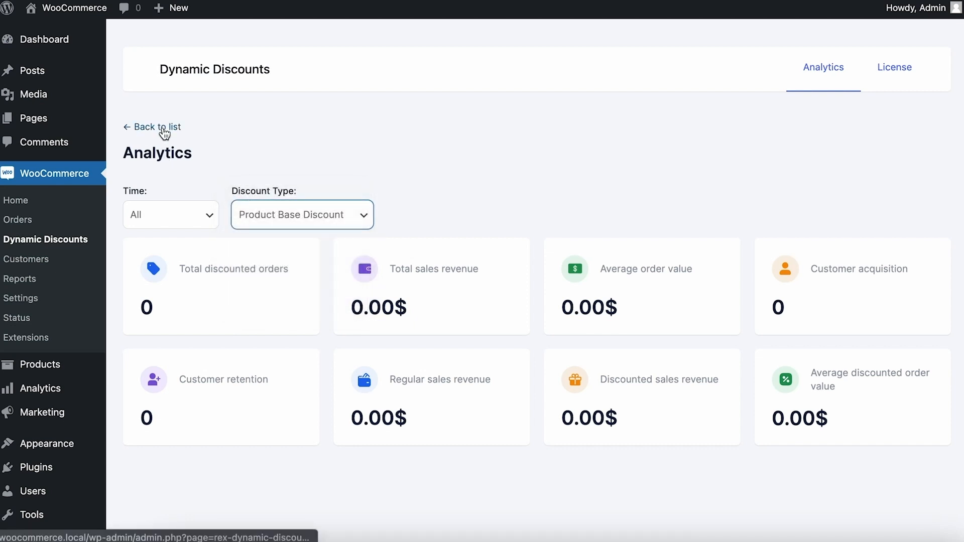